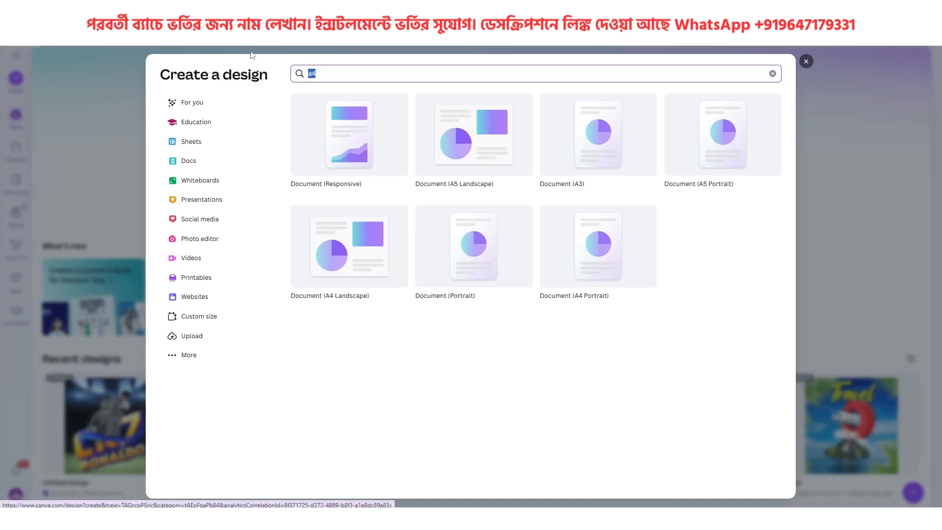
- Choose the Document (Portrait) format, then add a second page after the CR7 poster and clear its background
{"action": "left_click", "coordinate": [468, 266]}
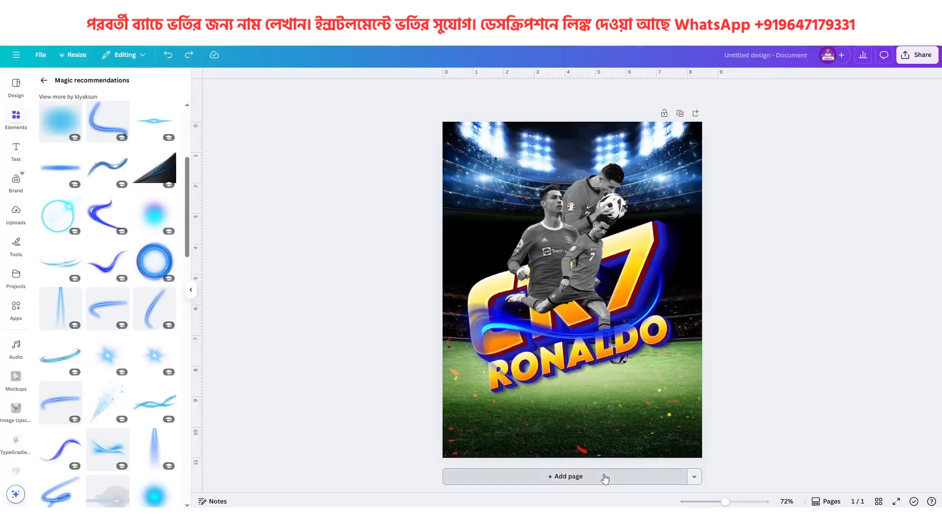
{"action": "left_click", "coordinate": [605, 477]}
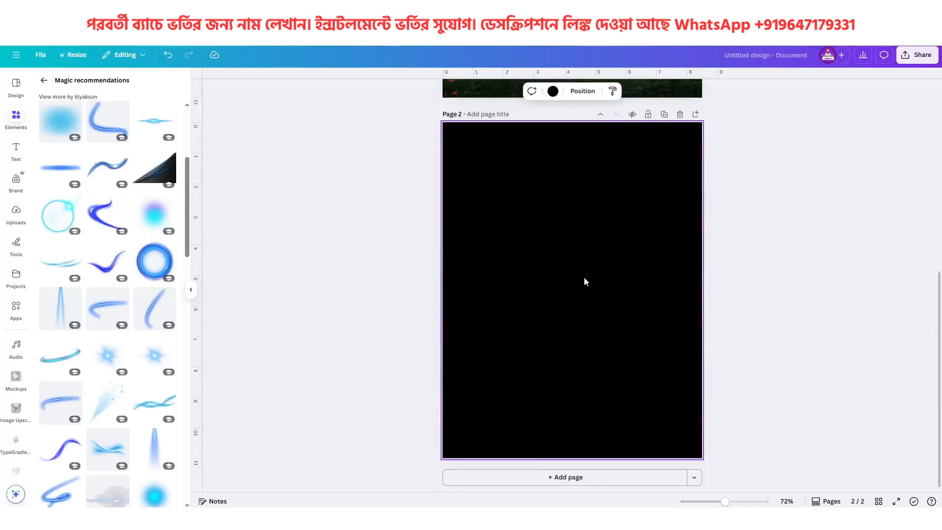
{"action": "key", "text": "Delete"}
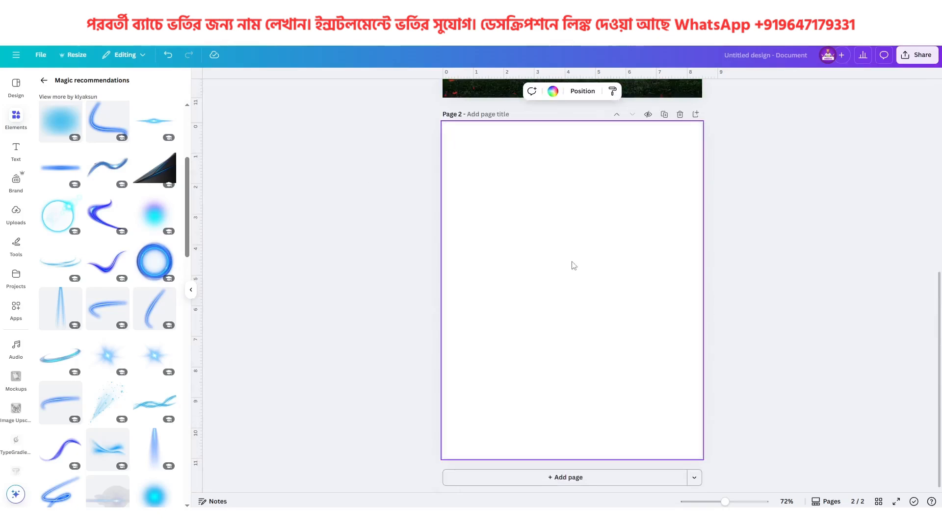
{"action": "scroll", "coordinate": [572, 266], "scroll_direction": "up", "scroll_amount": 7}
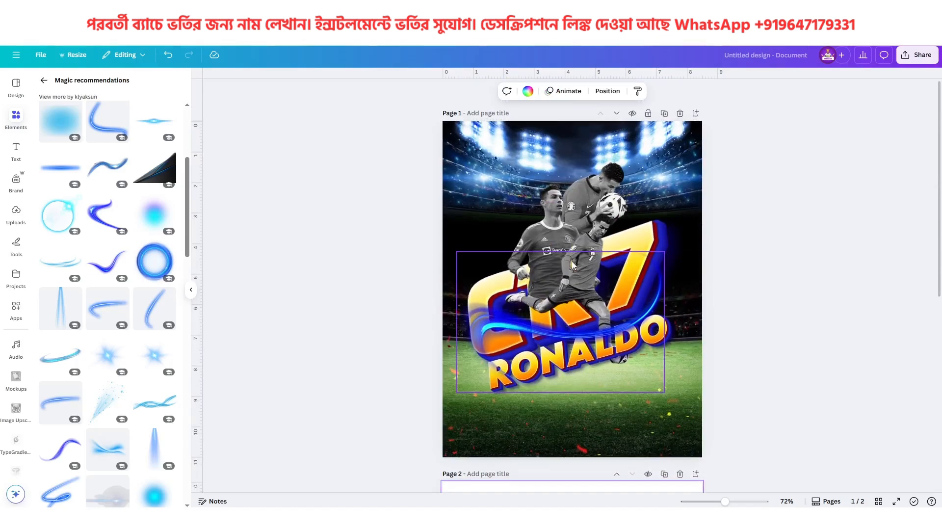
{"action": "scroll", "coordinate": [547, 272], "scroll_direction": "down", "scroll_amount": 4}
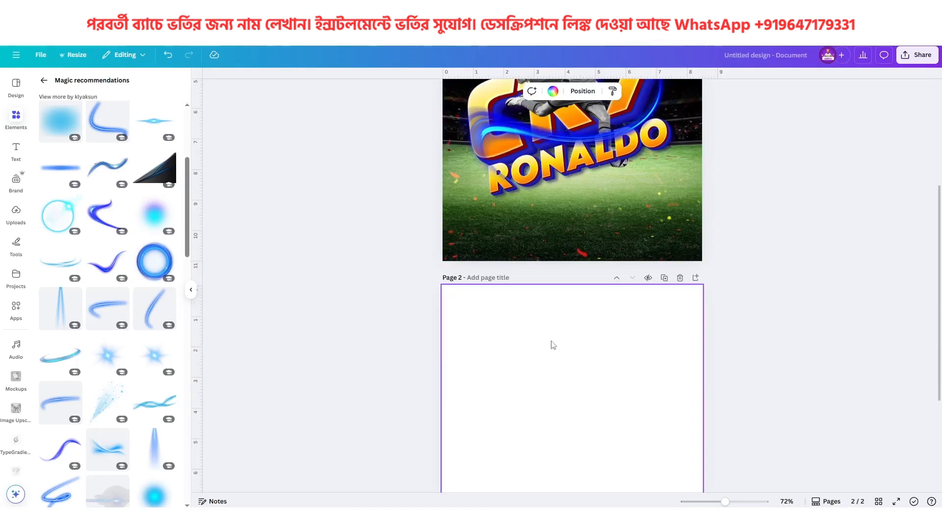
- Set the background color of page 2 to black from the document colors
{"action": "left_click", "coordinate": [553, 90]}
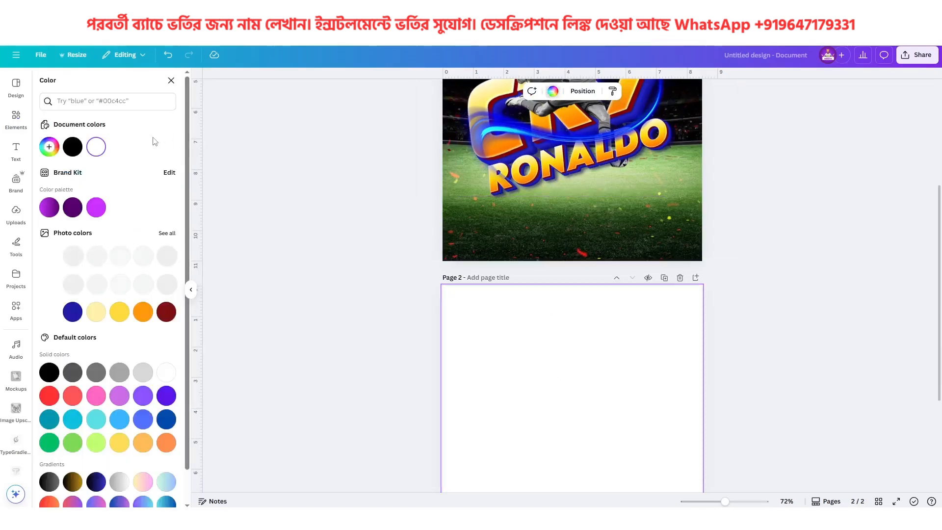
{"action": "left_click", "coordinate": [73, 147]}
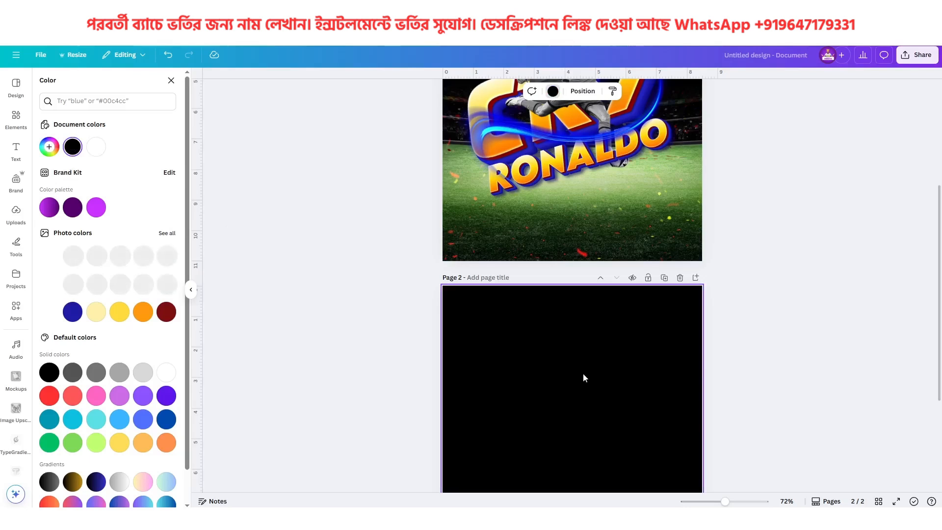
{"action": "scroll", "coordinate": [606, 404], "scroll_direction": "up", "scroll_amount": 4}
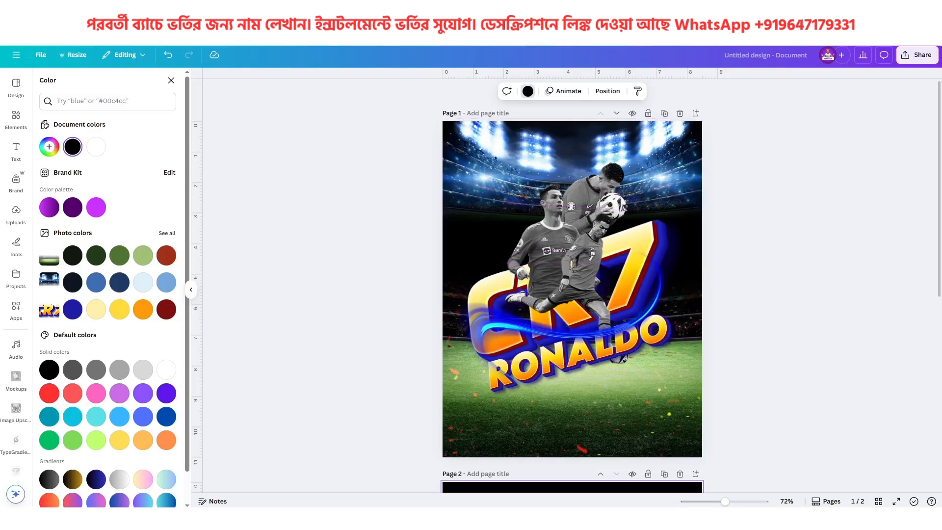
- Search Google Images for "ronaldo" in a new browser tab and browse the results for suitable player photos
{"action": "key", "text": "ctrl+t"}
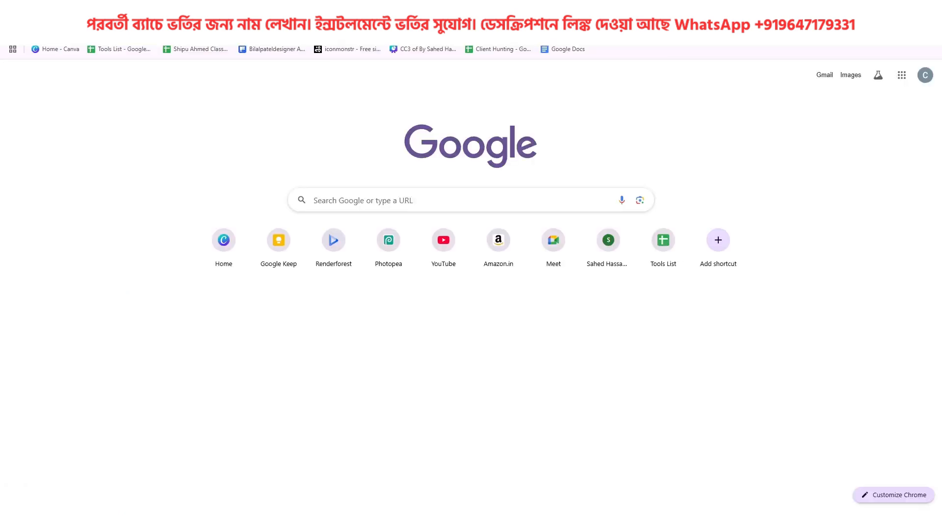
{"action": "type", "text": "ronaldo"}
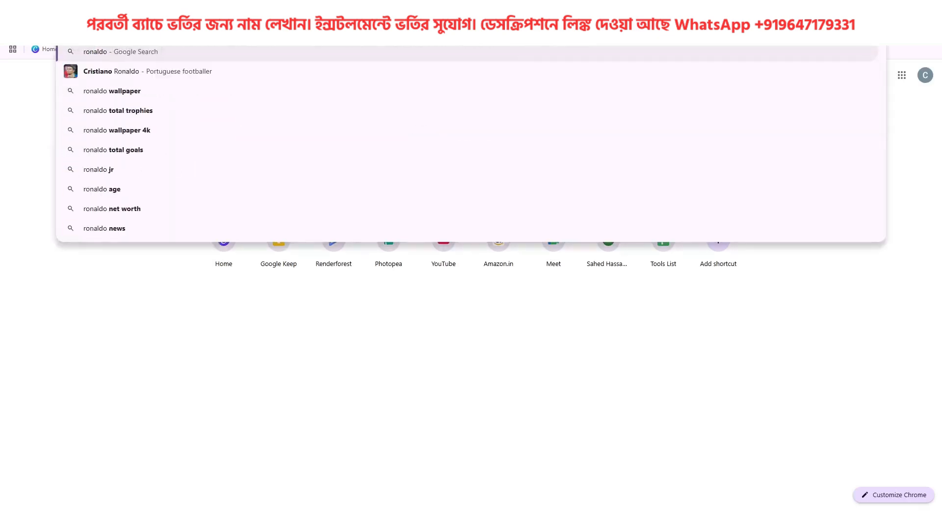
{"action": "key", "text": "Return"}
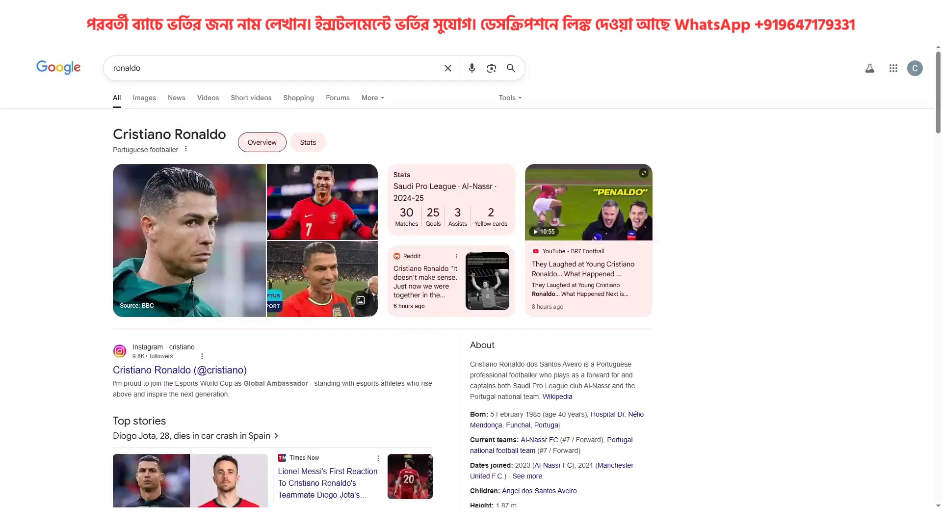
{"action": "left_click", "coordinate": [154, 107]}
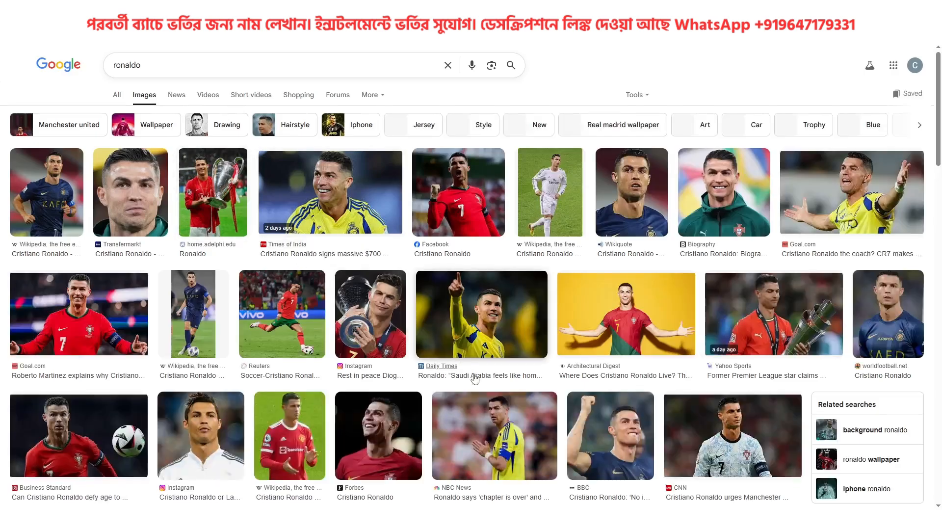
{"action": "scroll", "coordinate": [485, 383], "scroll_direction": "down", "scroll_amount": 8}
{"action": "scroll", "coordinate": [485, 383], "scroll_direction": "down", "scroll_amount": 15}
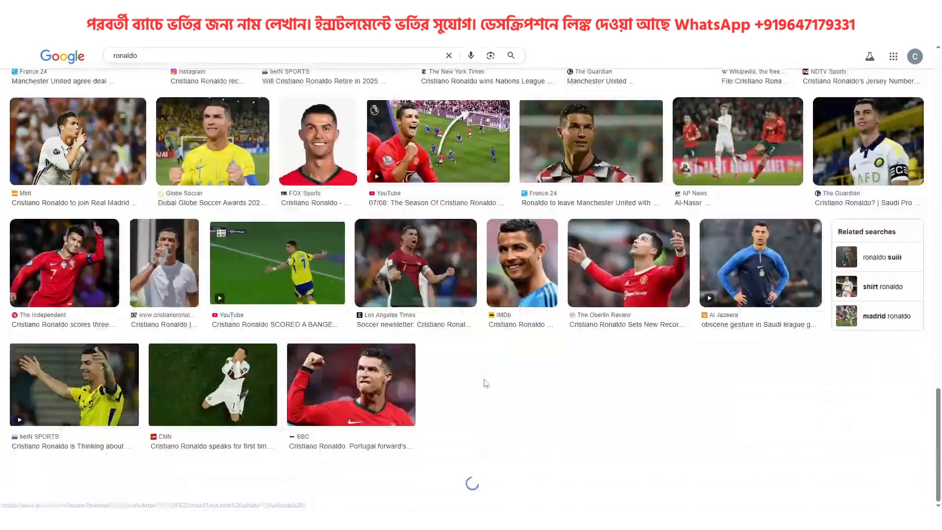
{"action": "scroll", "coordinate": [485, 383], "scroll_direction": "down", "scroll_amount": 15}
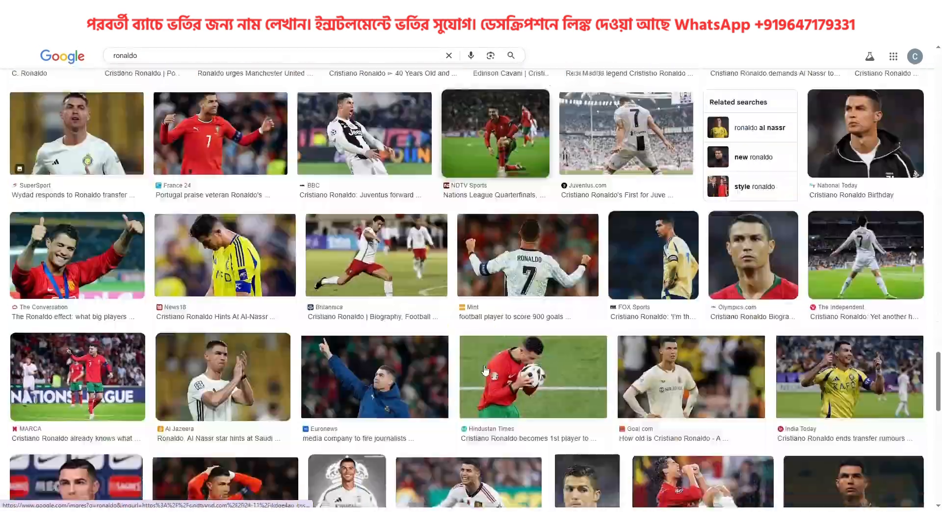
{"action": "scroll", "coordinate": [485, 370], "scroll_direction": "down", "scroll_amount": 15}
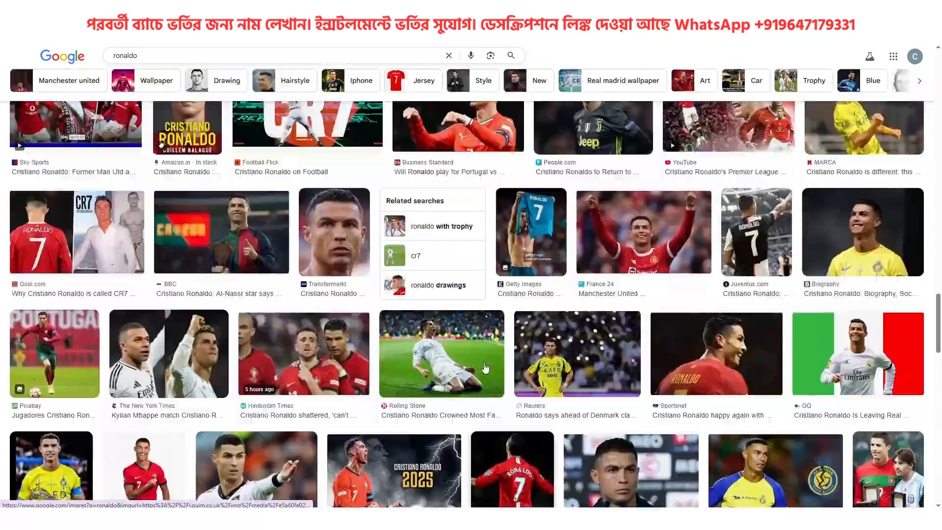
{"action": "scroll", "coordinate": [490, 361], "scroll_direction": "up", "scroll_amount": 20}
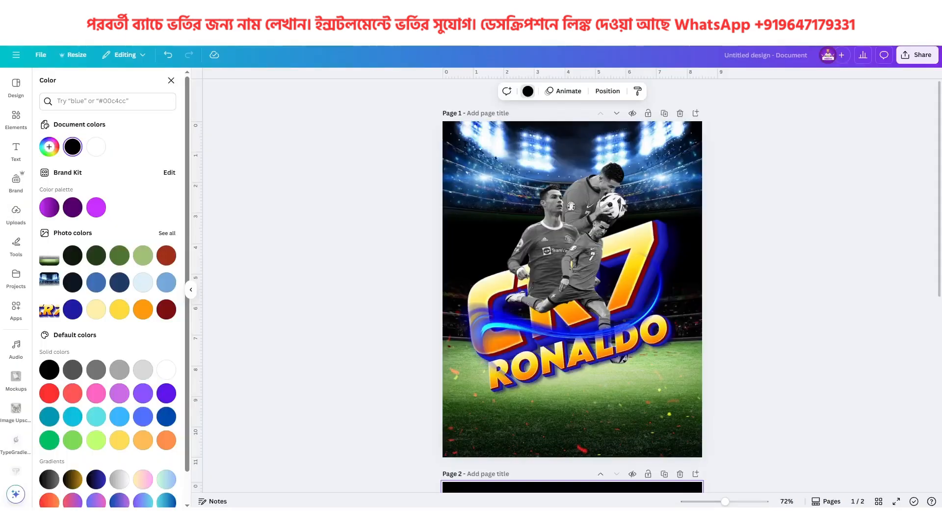
- Return to the Canva design, show the uploaded images and check the Downloads folder for the saved Ronaldo photos without uploading any
{"action": "left_click", "coordinate": [16, 213]}
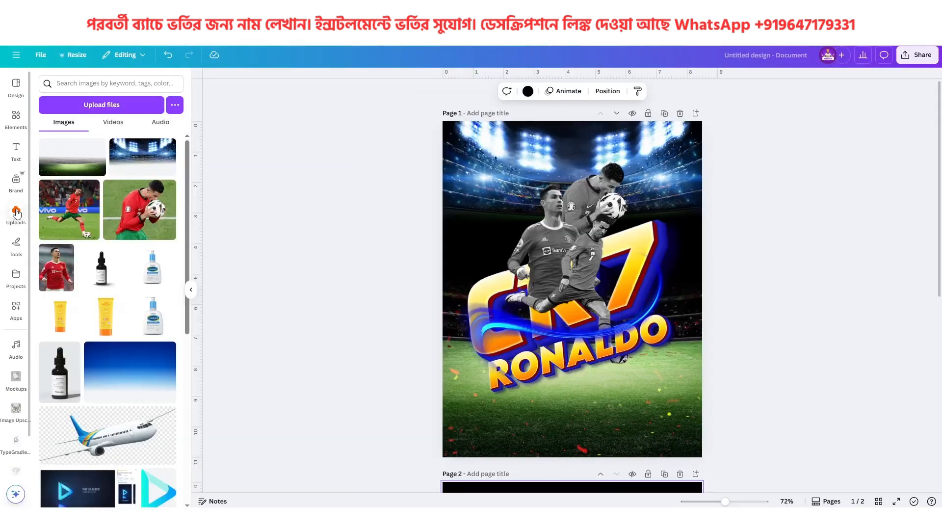
{"action": "left_click", "coordinate": [120, 105]}
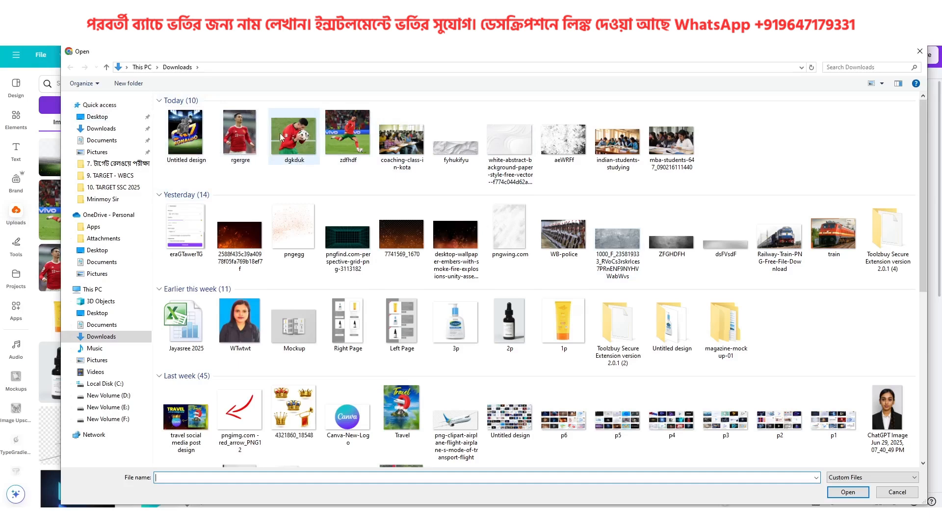
{"action": "left_click", "coordinate": [316, 146]}
{"action": "left_click", "coordinate": [897, 492]}
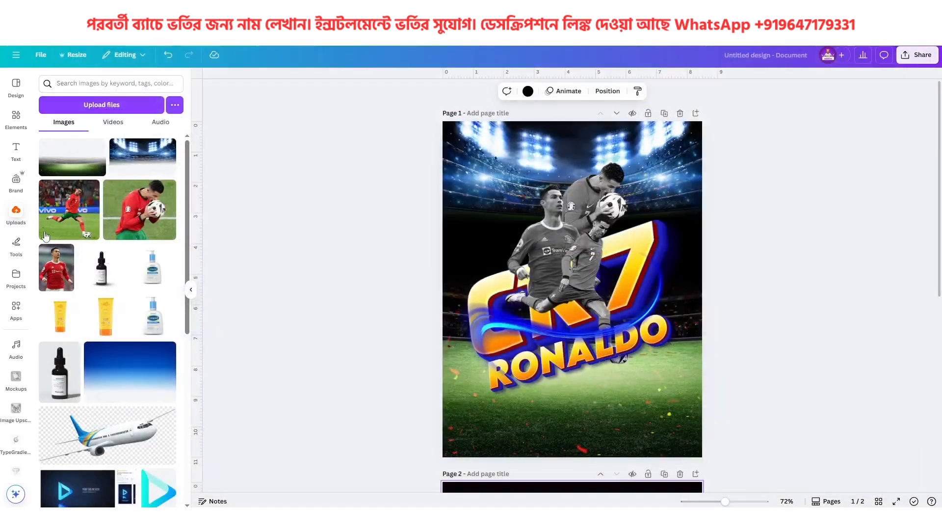
- Place three uploaded Ronaldo photos on page 2: kissing the ball at upper right, kicking below it, and the Manchester United portrait at upper left
{"action": "scroll", "coordinate": [546, 377], "scroll_direction": "down", "scroll_amount": 6}
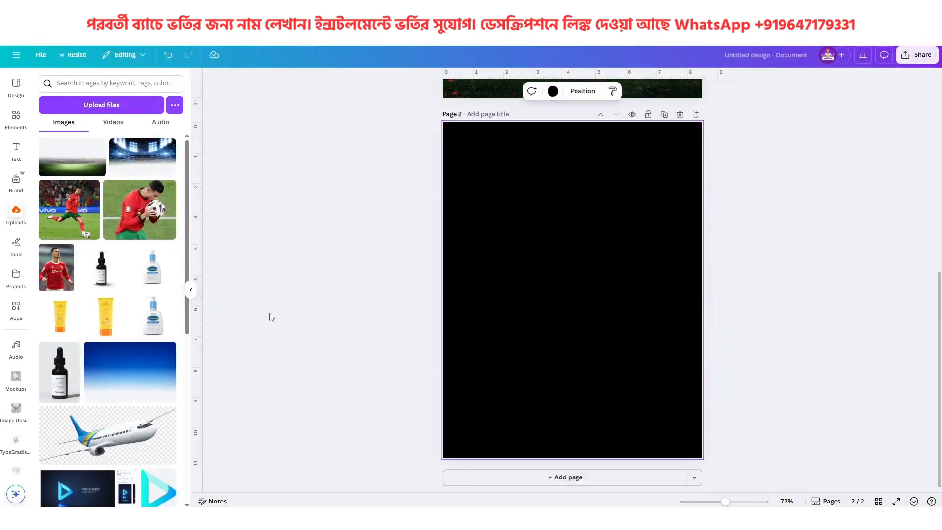
{"action": "left_click", "coordinate": [147, 206]}
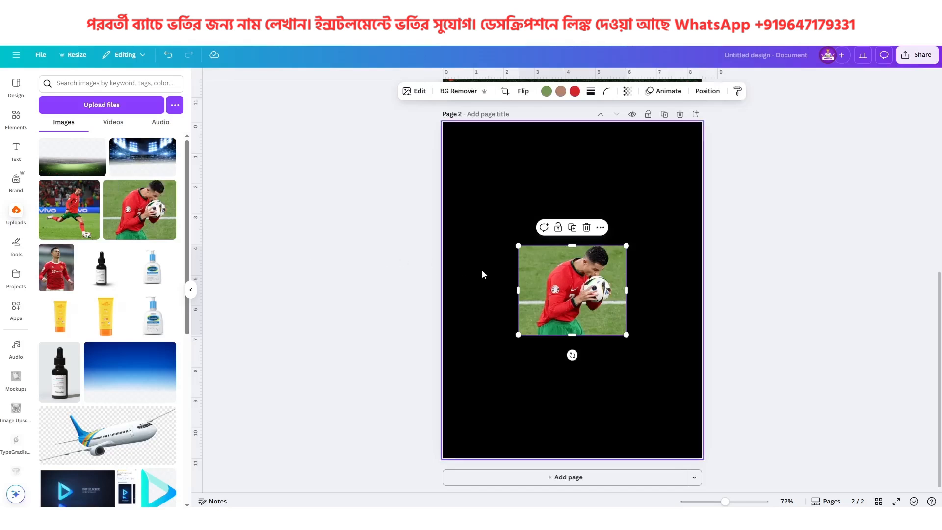
{"action": "left_click_drag", "start_coordinate": [564, 290], "coordinate": [615, 179]}
{"action": "left_click", "coordinate": [89, 222]}
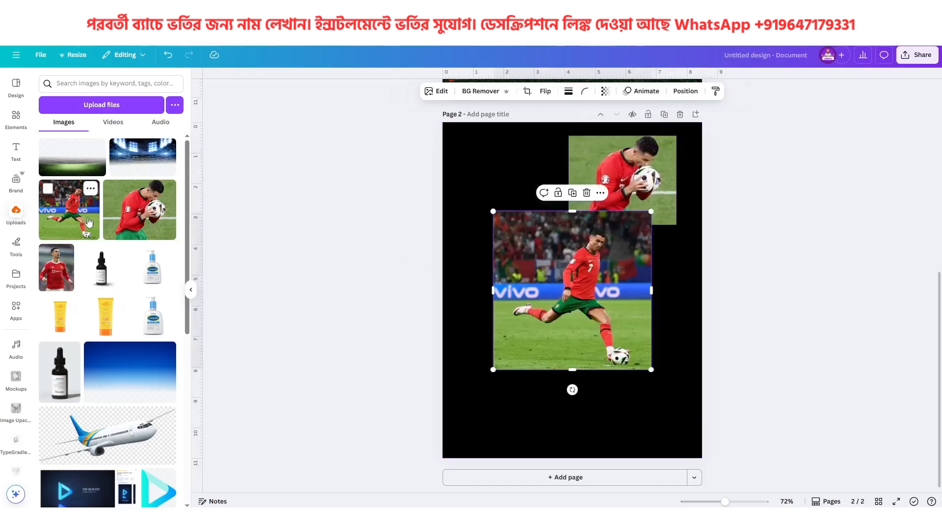
{"action": "left_click_drag", "start_coordinate": [550, 246], "coordinate": [585, 260]}
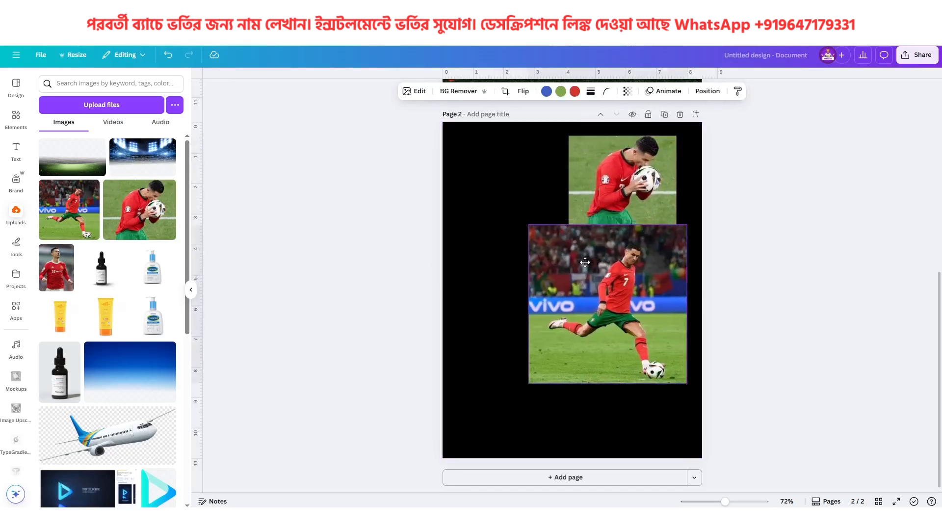
{"action": "left_click", "coordinate": [64, 278]}
{"action": "left_click_drag", "start_coordinate": [544, 283], "coordinate": [474, 203]}
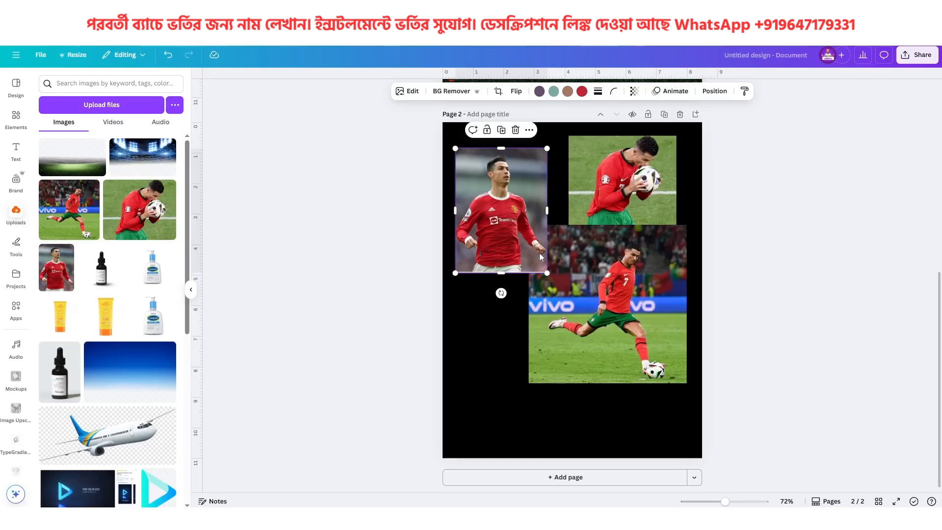
- Remove the backgrounds from all three Ronaldo photos on page 2 with BG Remover
{"action": "left_click", "coordinate": [607, 320]}
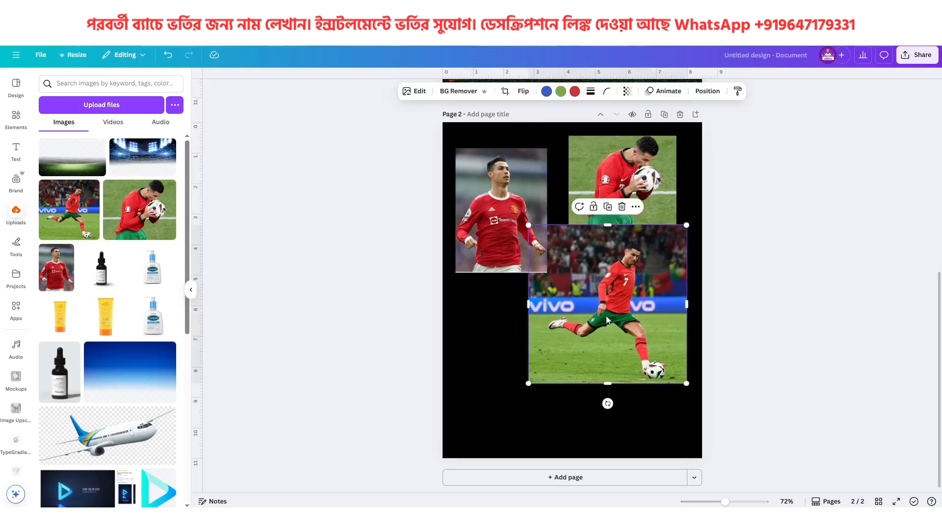
{"action": "left_click", "coordinate": [461, 94]}
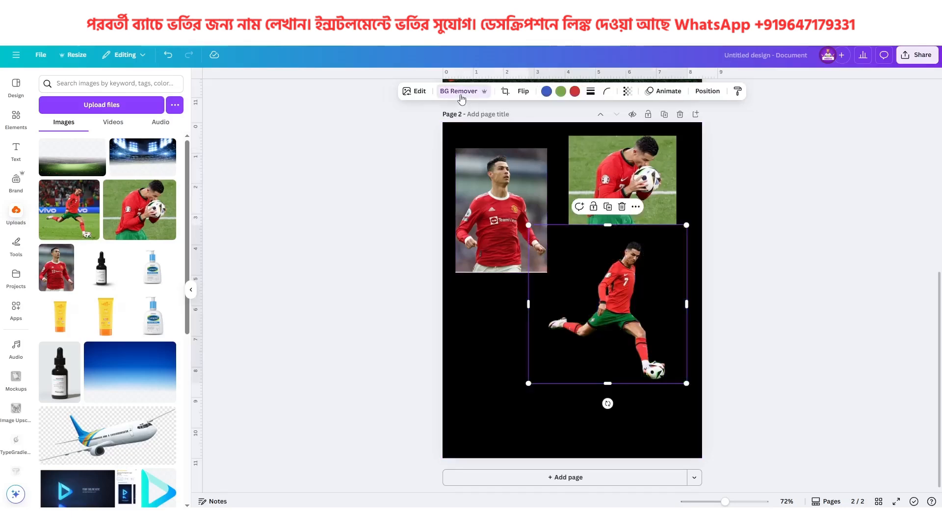
{"action": "left_click", "coordinate": [458, 177]}
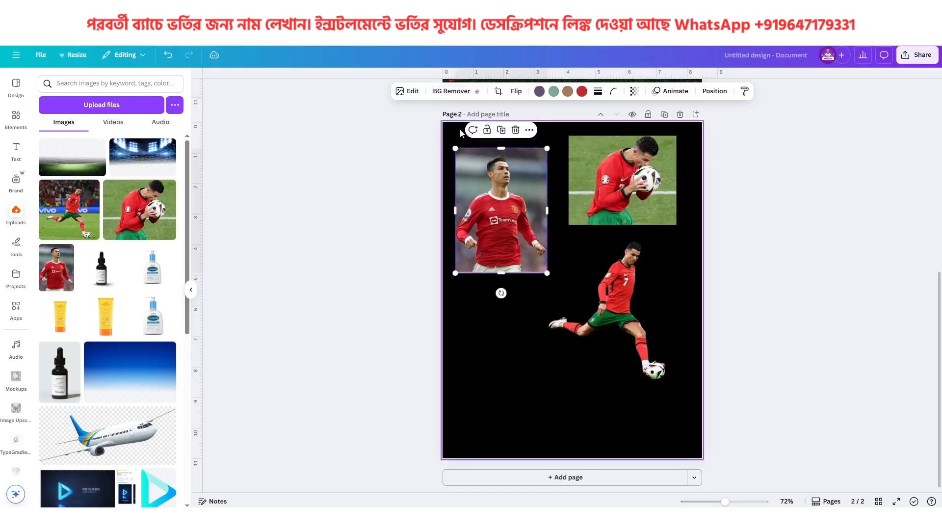
{"action": "left_click", "coordinate": [454, 92]}
{"action": "left_click", "coordinate": [616, 163]}
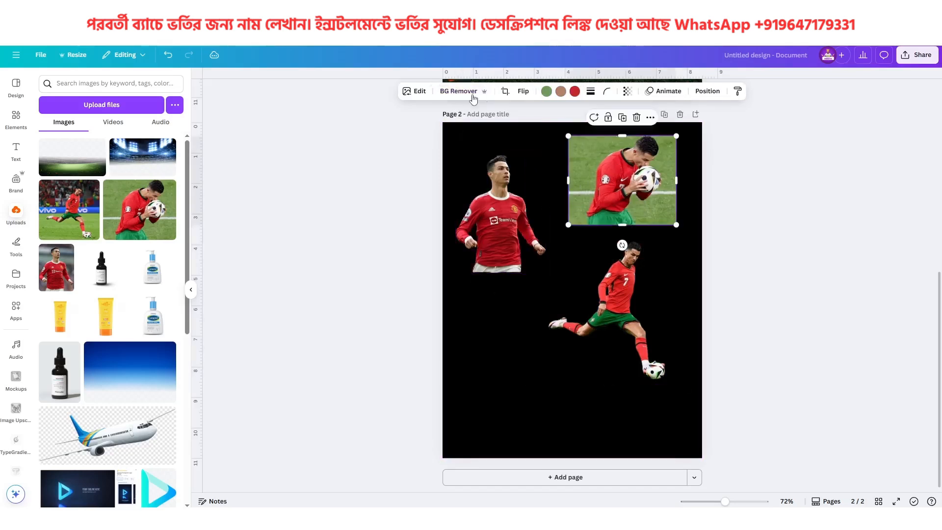
{"action": "left_click", "coordinate": [458, 93]}
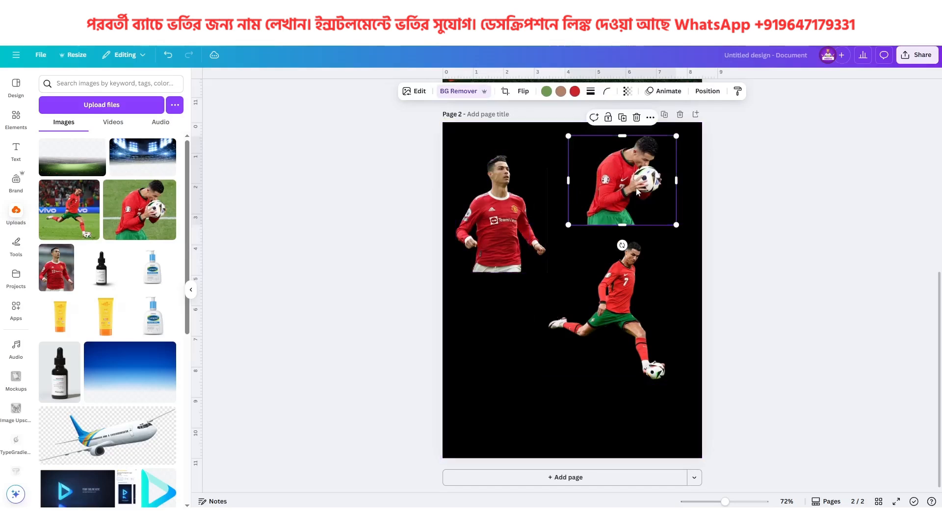
- Move the three player cutouts together into an overlapping group around the page's center, with the ball-kissing one behind at the upper right
{"action": "left_click_drag", "start_coordinate": [632, 318], "coordinate": [593, 310]}
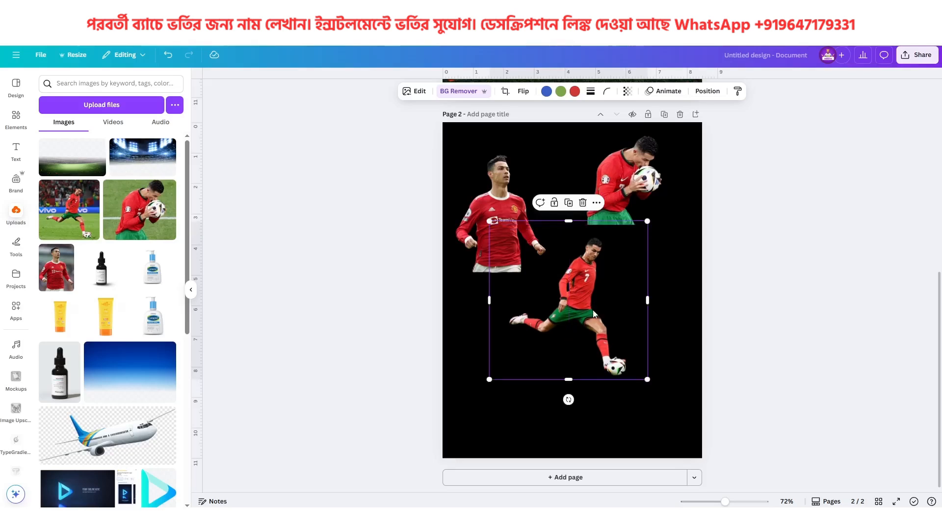
{"action": "left_click_drag", "start_coordinate": [500, 199], "coordinate": [554, 251]}
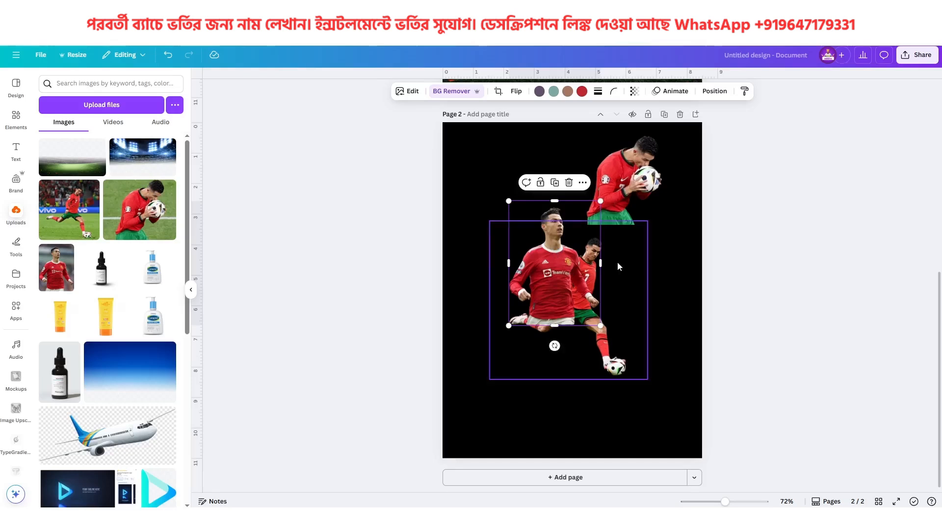
{"action": "left_click_drag", "start_coordinate": [613, 185], "coordinate": [580, 235]}
- Send the Manchester United cutout one layer backward, behind the kicking player
{"action": "scroll", "coordinate": [640, 259], "scroll_direction": "up", "scroll_amount": 5}
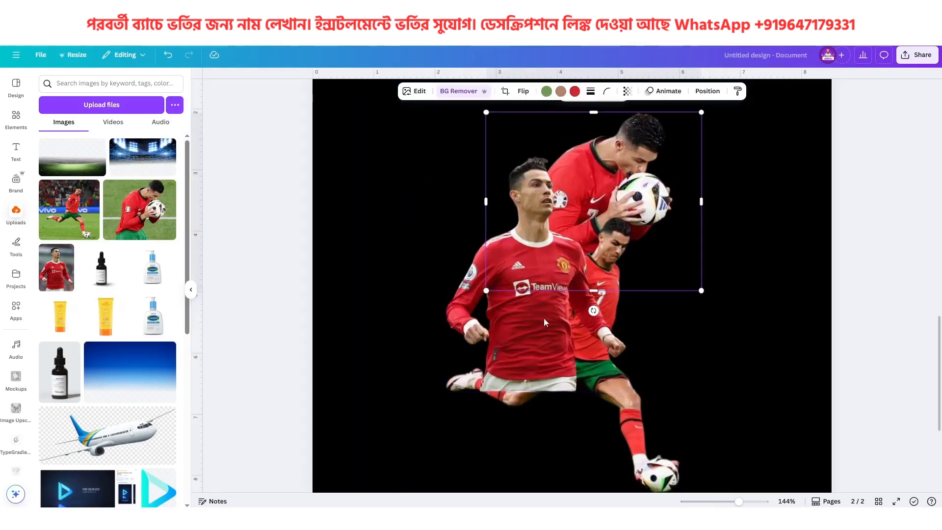
{"action": "left_click", "coordinate": [543, 340]}
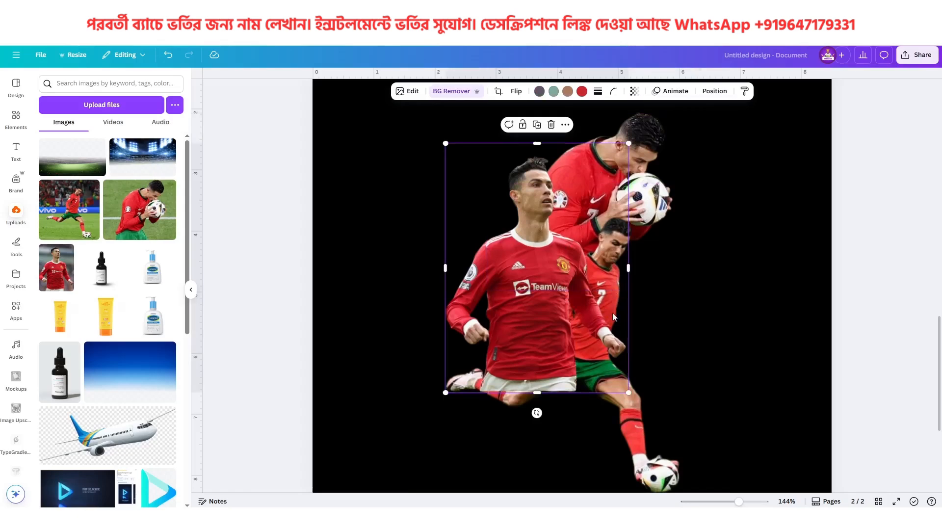
{"action": "left_click", "coordinate": [715, 91]}
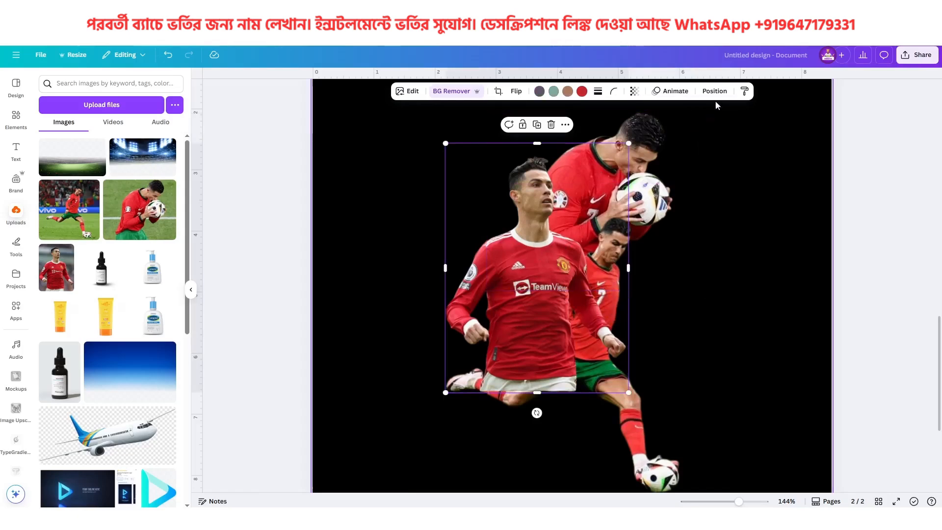
{"action": "left_click", "coordinate": [155, 134]}
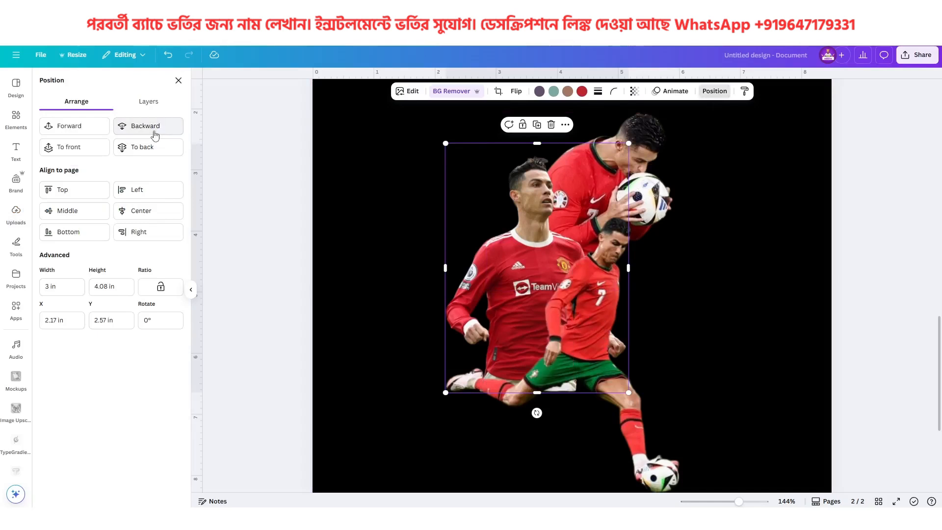
- Rotate the Manchester United cutout to about -6.1° and the ball-kissing cutout to about -11.4°, shifting the latter left toward the other players
{"action": "mouse_move", "coordinate": [538, 393]}
{"action": "left_mouse_down"}
{"action": "mouse_move", "coordinate": [540, 379]}
{"action": "mouse_move", "coordinate": [549, 406]}
{"action": "left_mouse_up"}
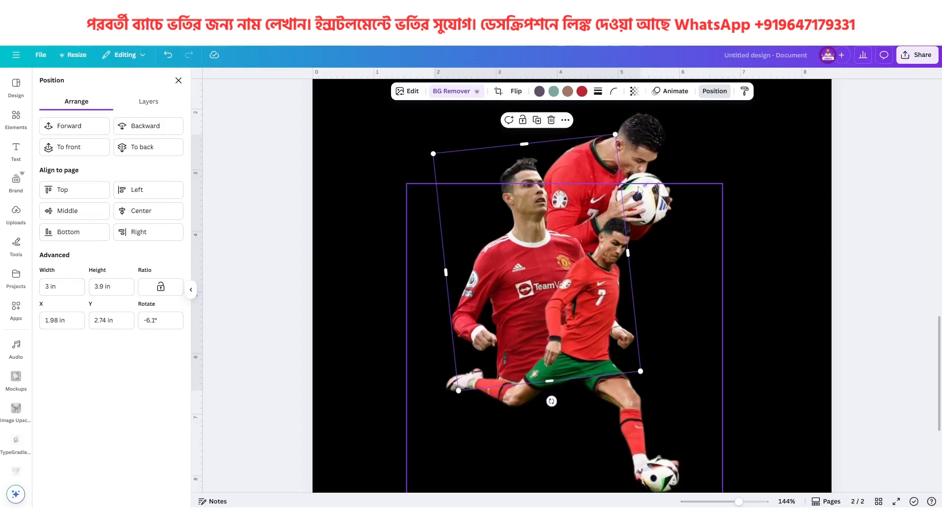
{"action": "left_click", "coordinate": [646, 144]}
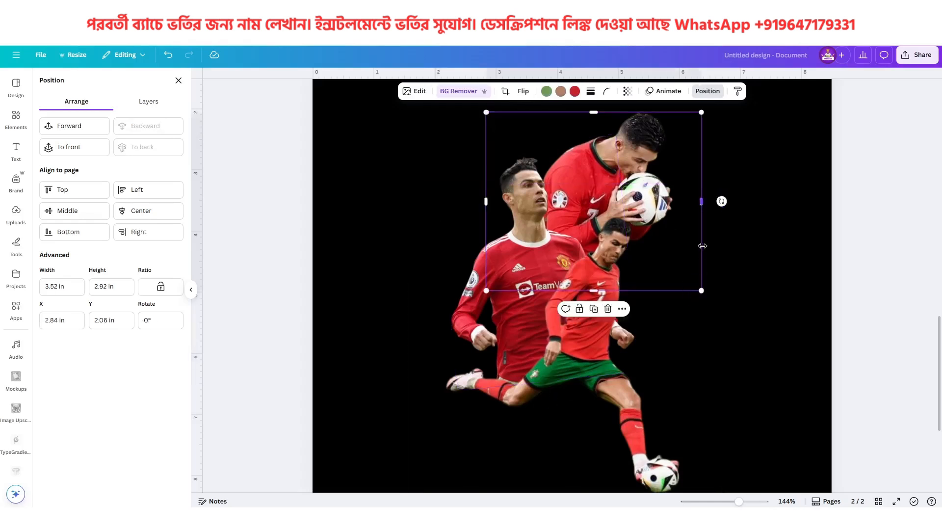
{"action": "left_click_drag", "start_coordinate": [721, 202], "coordinate": [734, 173]}
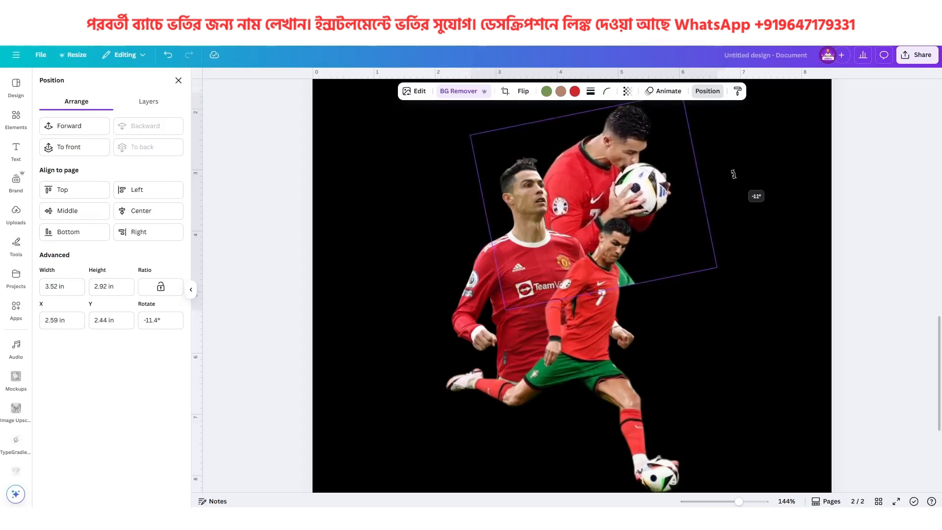
{"action": "left_click_drag", "start_coordinate": [682, 243], "coordinate": [662, 246]}
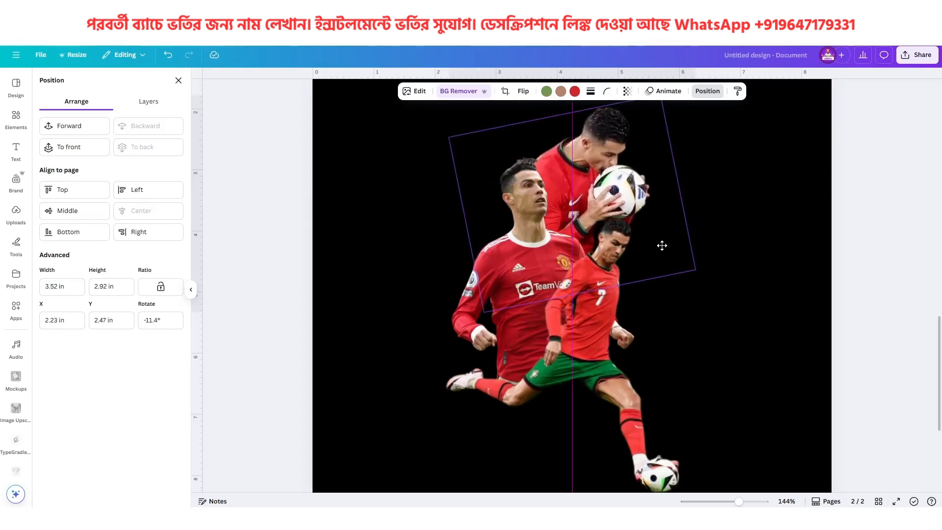
{"action": "left_click", "coordinate": [776, 228]}
- Move all three player cutouts together slightly up and to the right on page 2
{"action": "scroll", "coordinate": [604, 337], "scroll_direction": "down", "scroll_amount": 4}
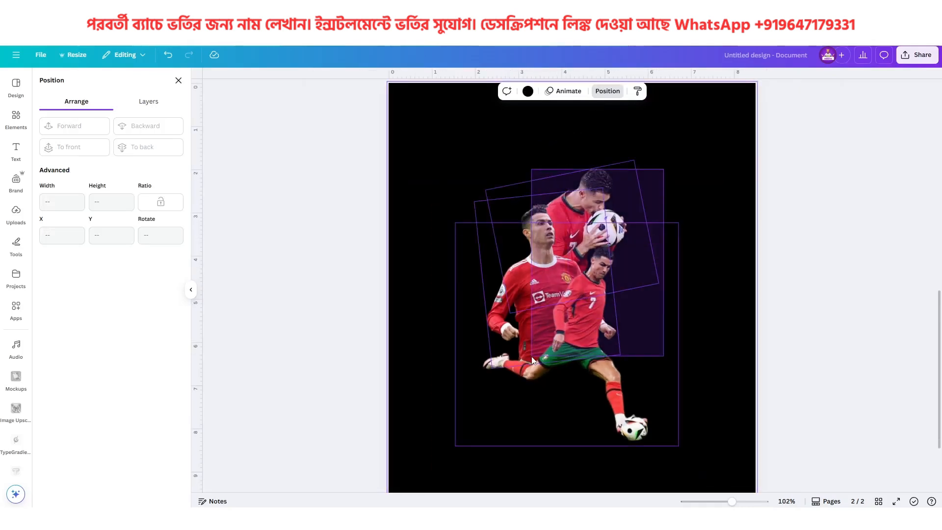
{"action": "key", "text": "ctrl+a"}
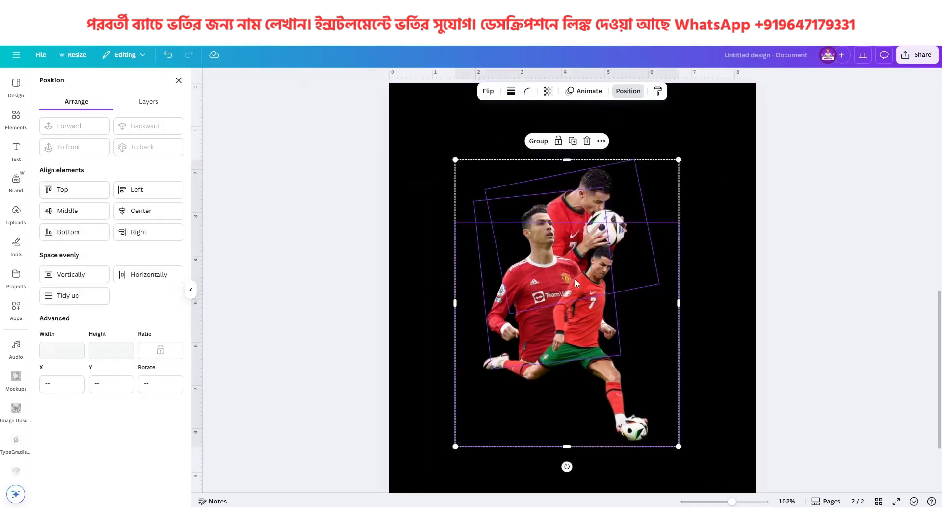
{"action": "left_click_drag", "start_coordinate": [576, 279], "coordinate": [579, 270]}
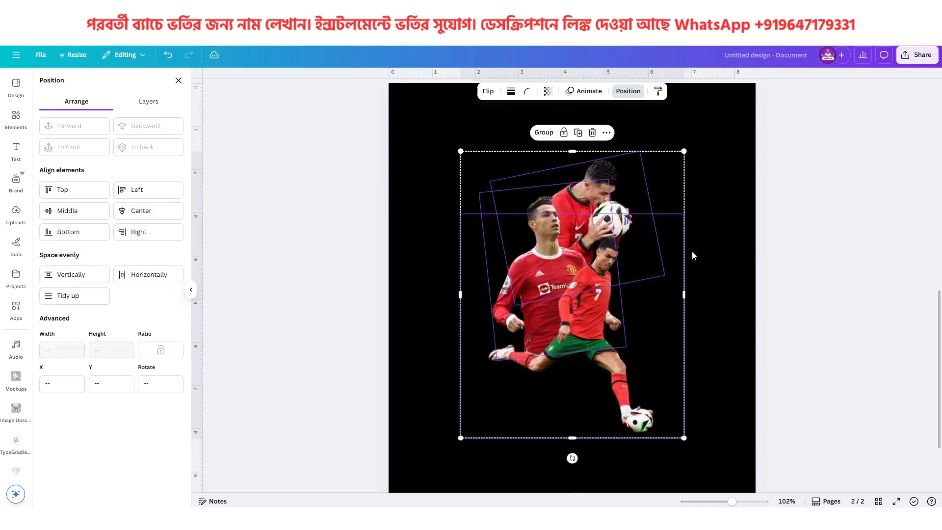
{"action": "left_click", "coordinate": [701, 254]}
- Compare the player composition on page 2 with the finished reference poster on page 1
{"action": "scroll", "coordinate": [624, 290], "scroll_direction": "down", "scroll_amount": 4}
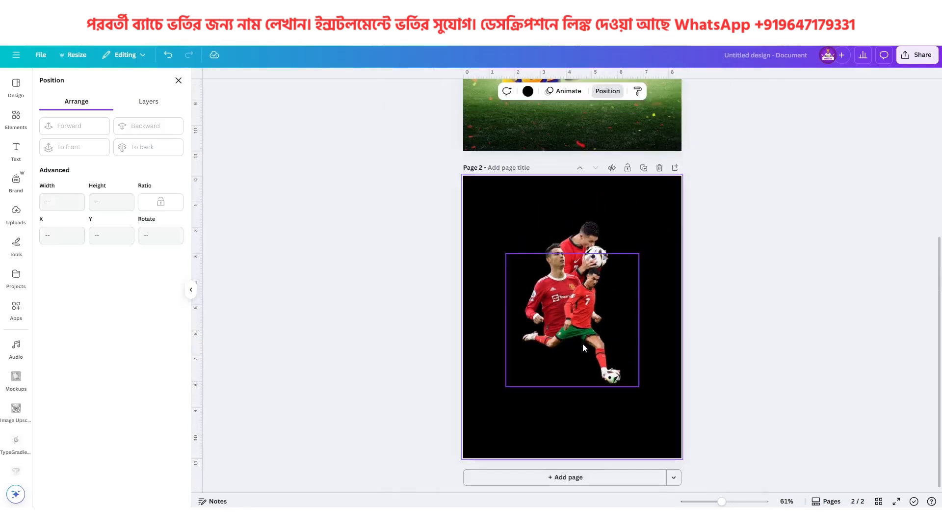
{"action": "scroll", "coordinate": [582, 344], "scroll_direction": "up", "scroll_amount": 5}
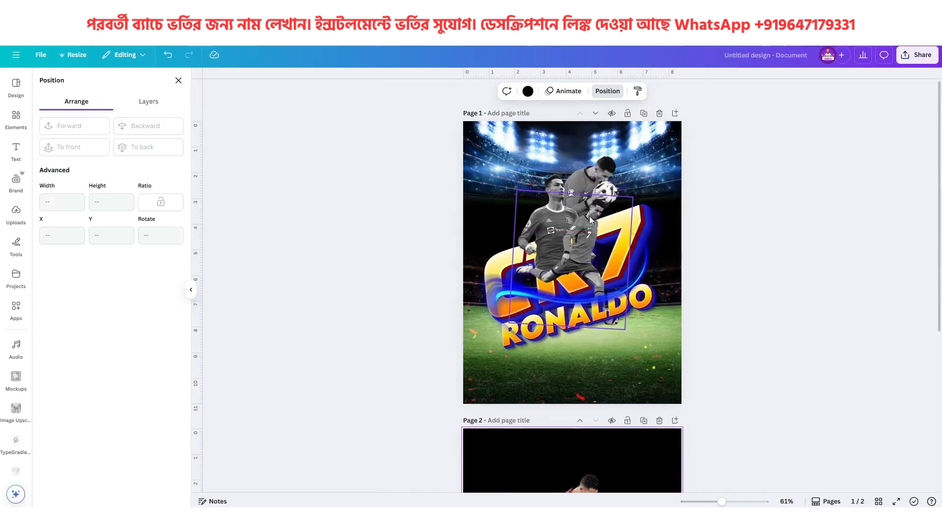
{"action": "scroll", "coordinate": [589, 265], "scroll_direction": "down", "scroll_amount": 5}
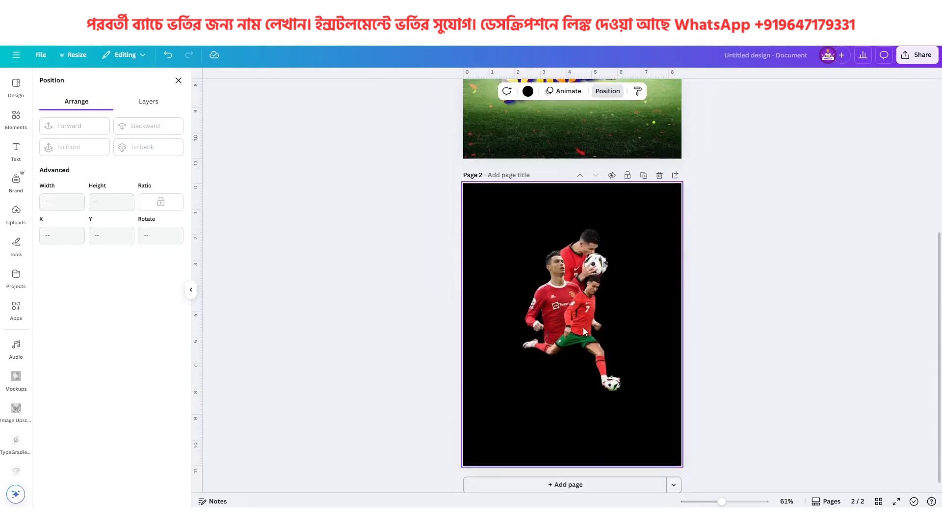
{"action": "scroll", "coordinate": [583, 328], "scroll_direction": "up", "scroll_amount": 2}
{"action": "scroll", "coordinate": [605, 274], "scroll_direction": "up", "scroll_amount": 3}
{"action": "scroll", "coordinate": [605, 273], "scroll_direction": "up", "scroll_amount": 4}
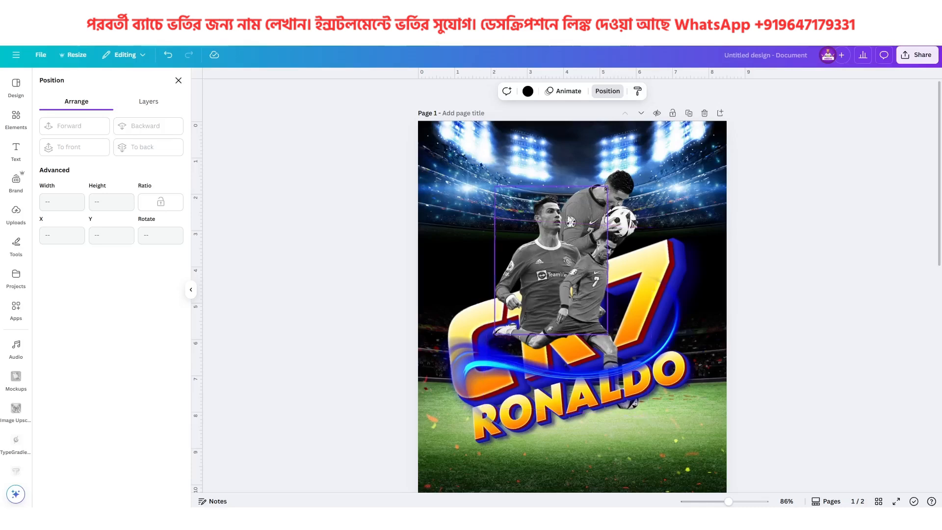
{"action": "scroll", "coordinate": [597, 293], "scroll_direction": "down", "scroll_amount": 6}
{"action": "scroll", "coordinate": [596, 296], "scroll_direction": "down", "scroll_amount": 5}
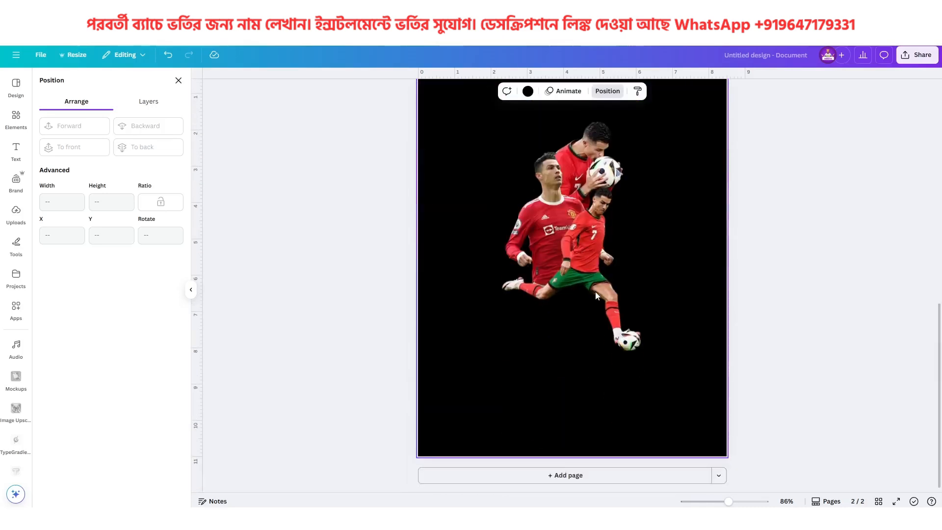
{"action": "scroll", "coordinate": [596, 296], "scroll_direction": "up", "scroll_amount": 3}
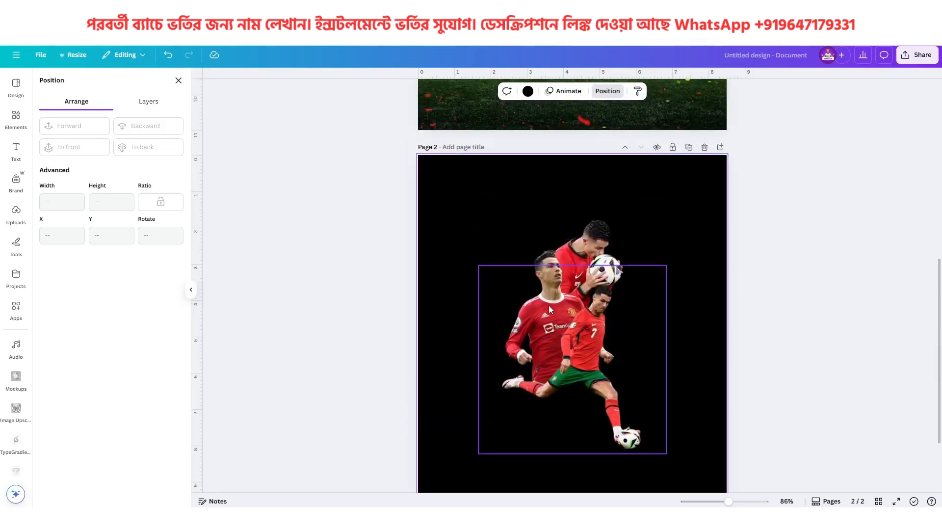
- Adjust the ball-kissing cutout to saturation -100, sharpness 46 and clarity 30
{"action": "scroll", "coordinate": [578, 279], "scroll_direction": "up", "scroll_amount": 5, "text": "ctrl"}
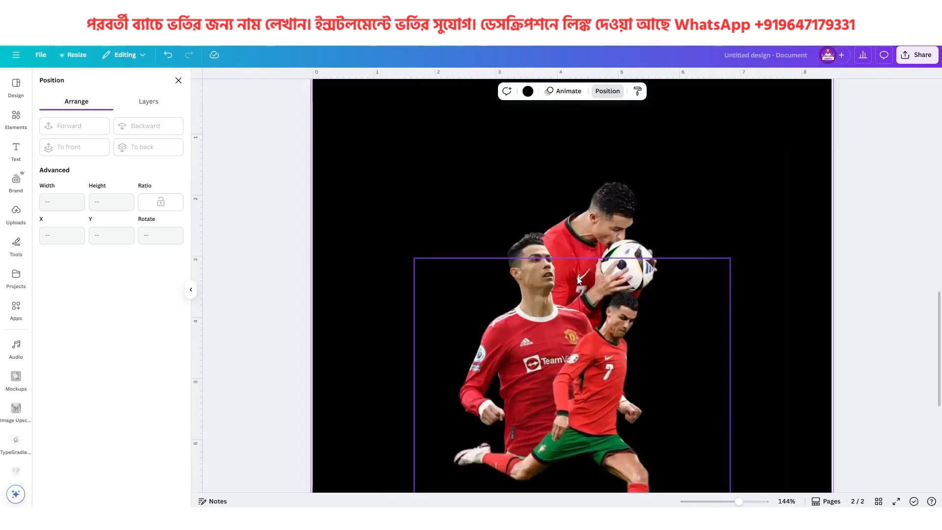
{"action": "left_click", "coordinate": [626, 215]}
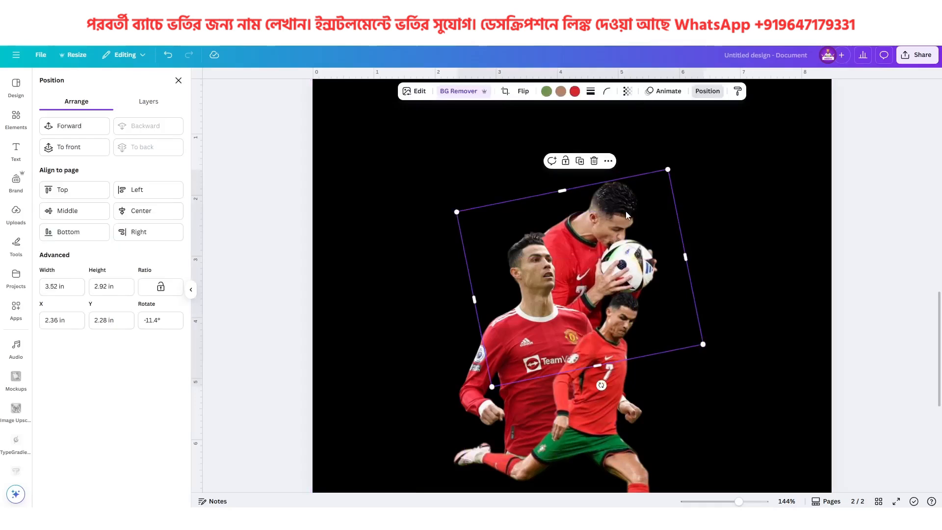
{"action": "left_click", "coordinate": [415, 91]}
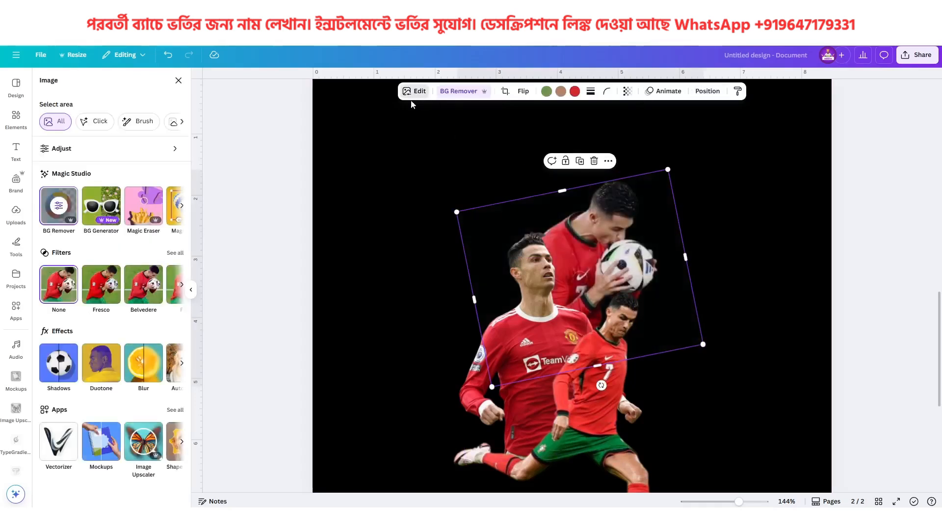
{"action": "left_click", "coordinate": [88, 148]}
{"action": "scroll", "coordinate": [143, 389], "scroll_direction": "down", "scroll_amount": 5}
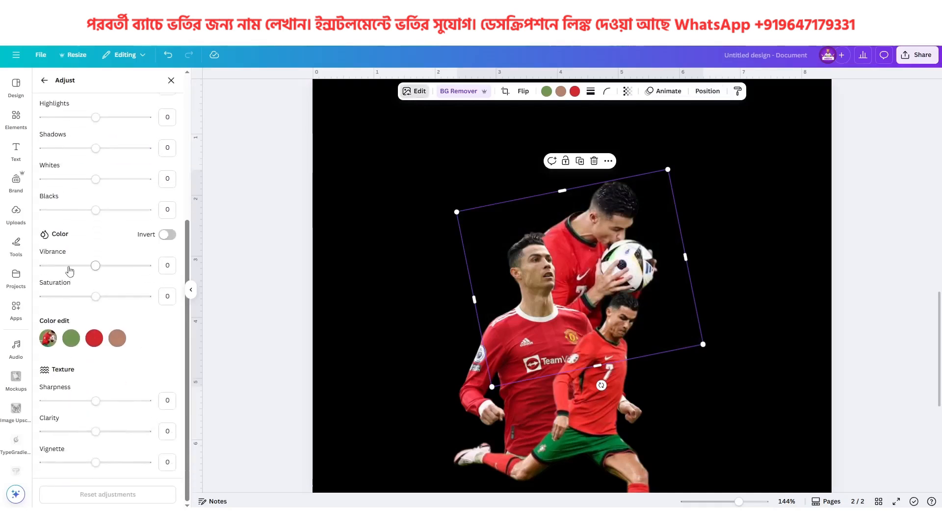
{"action": "left_click_drag", "start_coordinate": [94, 298], "coordinate": [38, 304]}
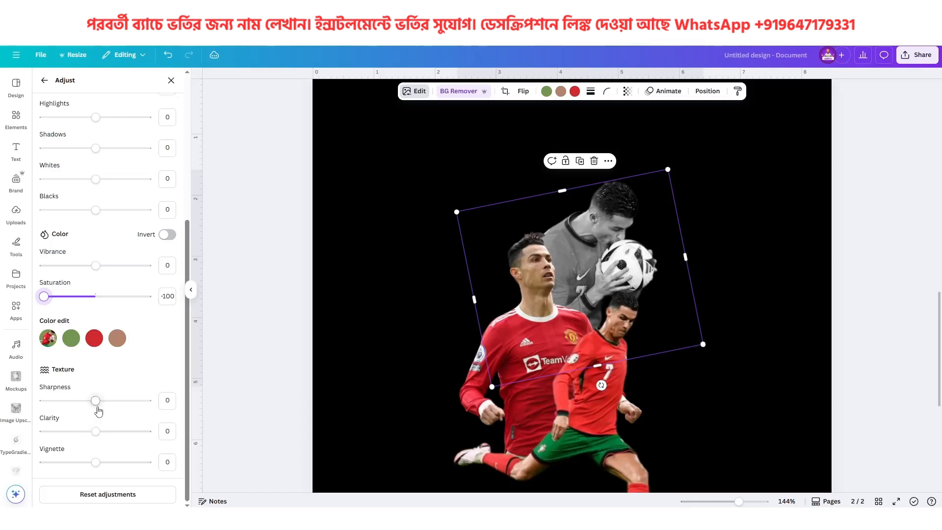
{"action": "left_click_drag", "start_coordinate": [97, 409], "coordinate": [111, 434]}
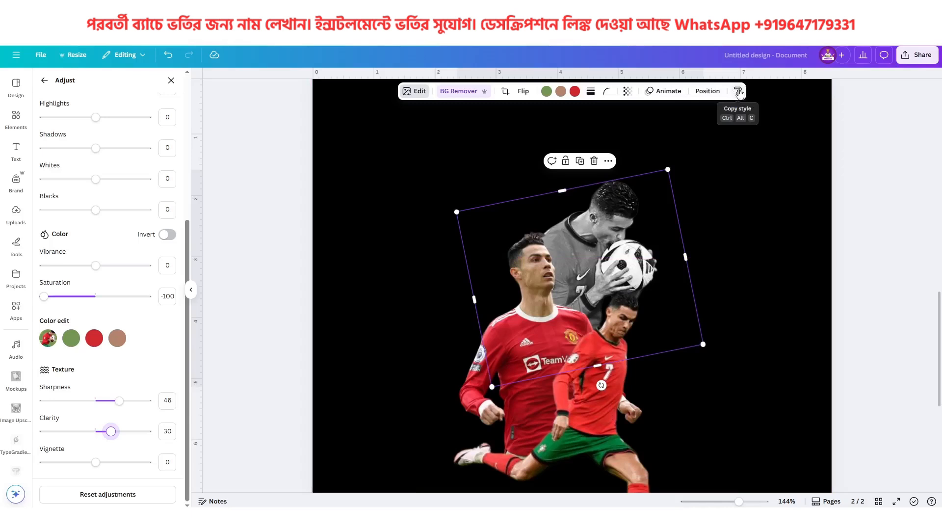
- Copy the ball-kissing cutout's style onto the kicking player and the Manchester United cutout
{"action": "left_click", "coordinate": [738, 93]}
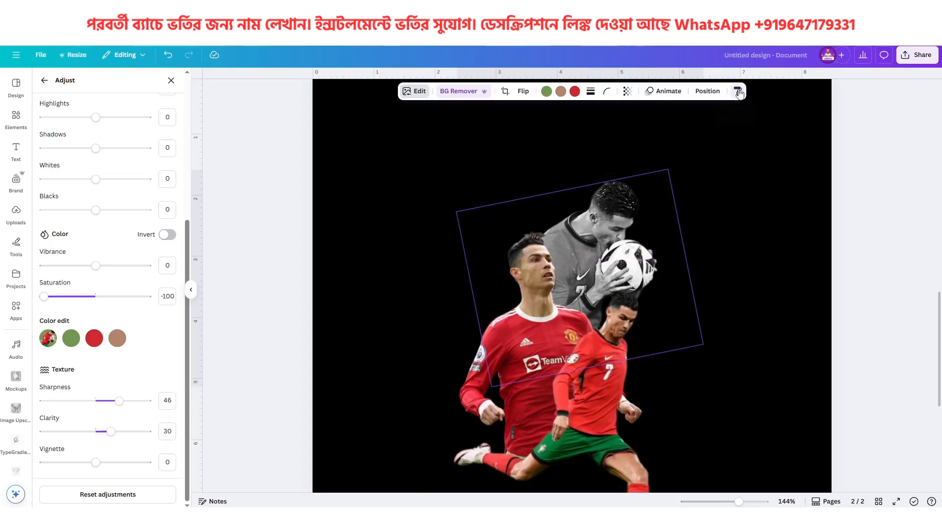
{"action": "left_click", "coordinate": [528, 415]}
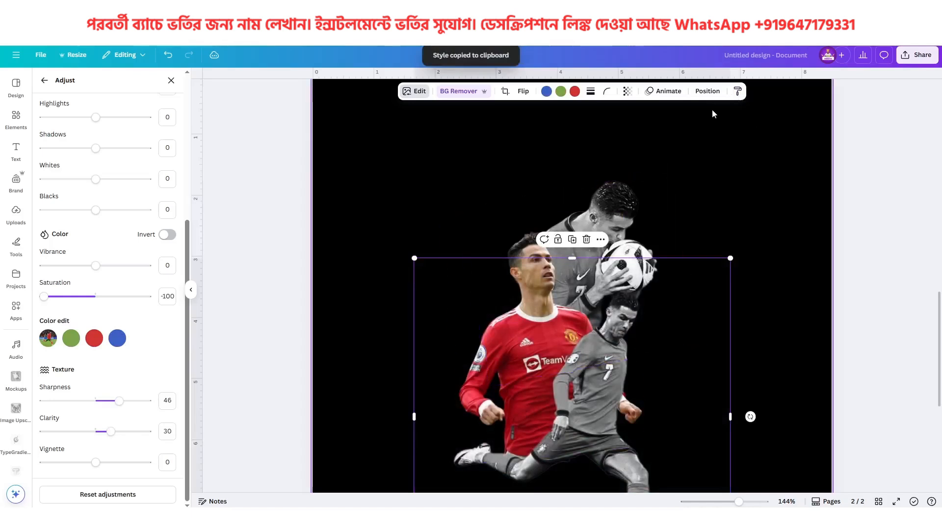
{"action": "left_click", "coordinate": [525, 246]}
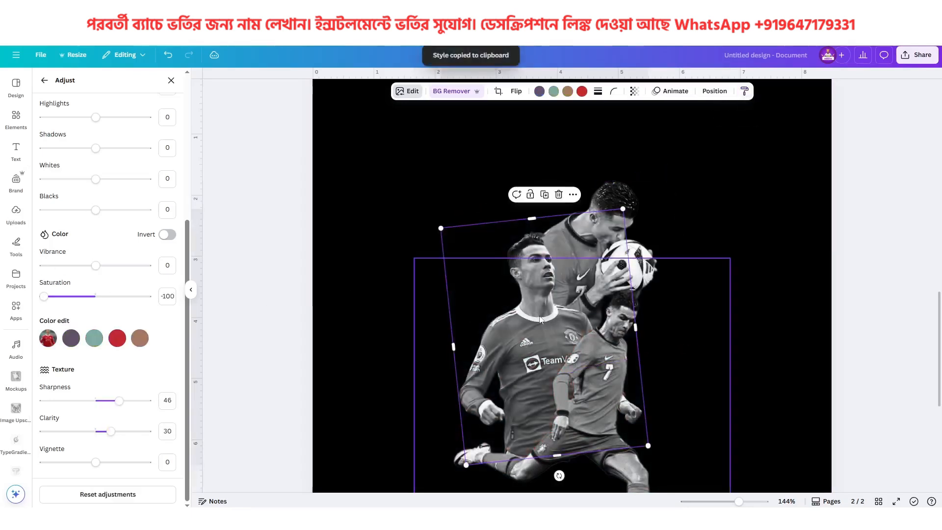
{"action": "left_click", "coordinate": [699, 208]}
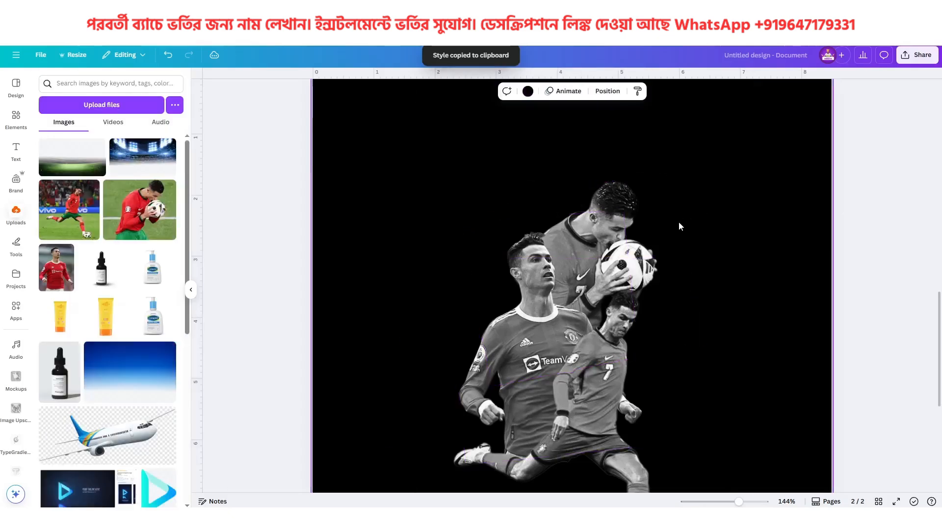
- Search the elements library for "STADIUM" and limit the results to photos
{"action": "scroll", "coordinate": [678, 222], "scroll_direction": "down", "scroll_amount": 5}
{"action": "scroll", "coordinate": [560, 302], "scroll_direction": "up", "scroll_amount": 8}
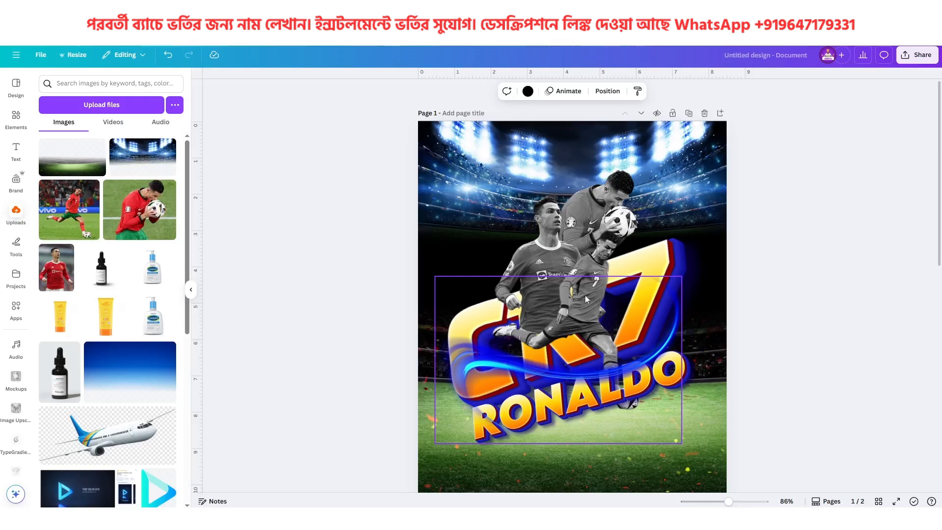
{"action": "scroll", "coordinate": [638, 346], "scroll_direction": "down", "scroll_amount": 4}
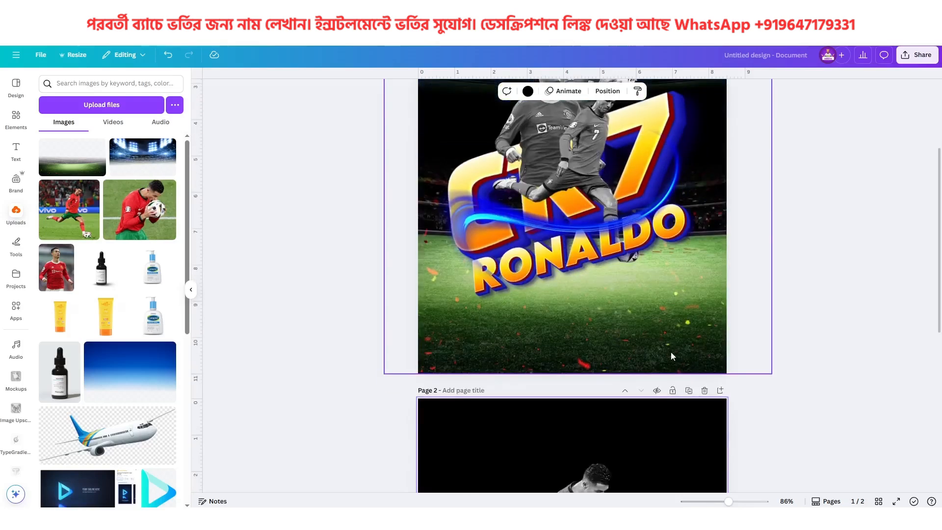
{"action": "scroll", "coordinate": [638, 350], "scroll_direction": "down", "scroll_amount": 5}
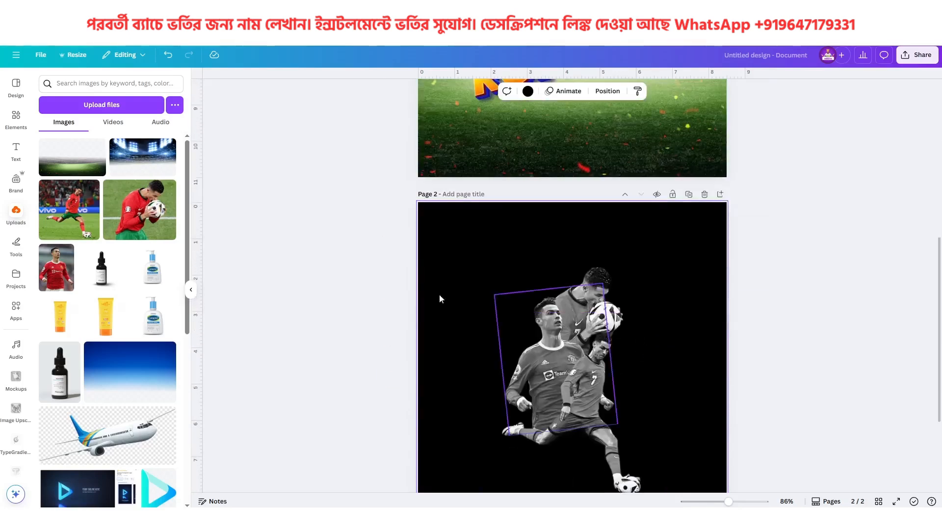
{"action": "left_click", "coordinate": [16, 117]}
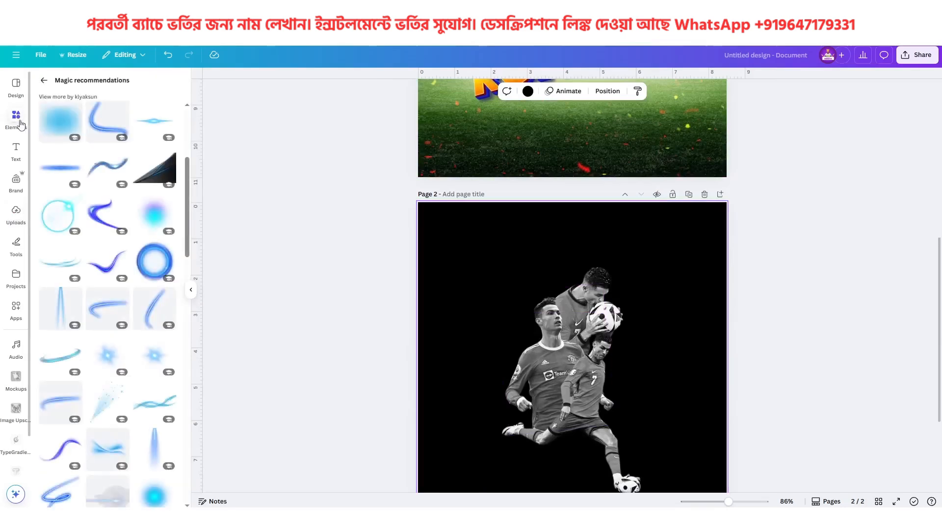
{"action": "left_click", "coordinate": [45, 81]}
{"action": "left_click", "coordinate": [128, 84]}
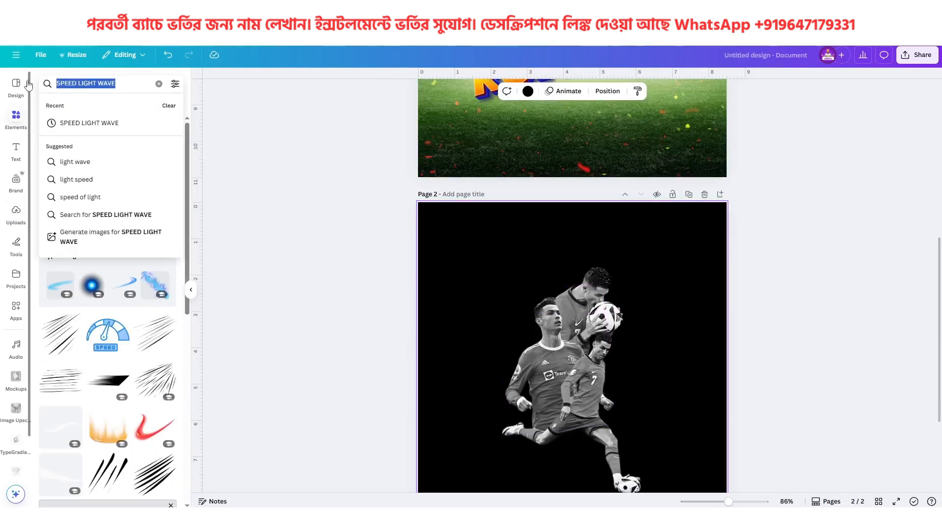
{"action": "type", "text": "STADIUM"}
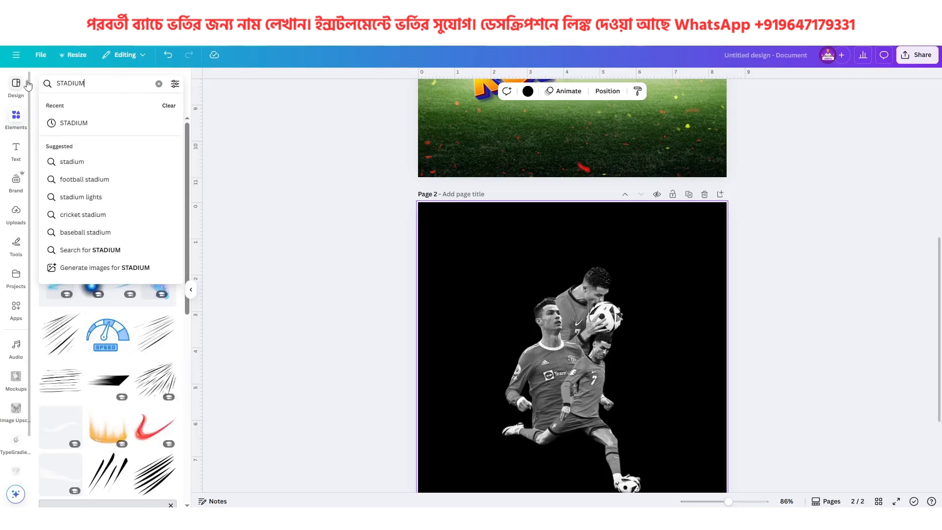
{"action": "key", "text": "Return"}
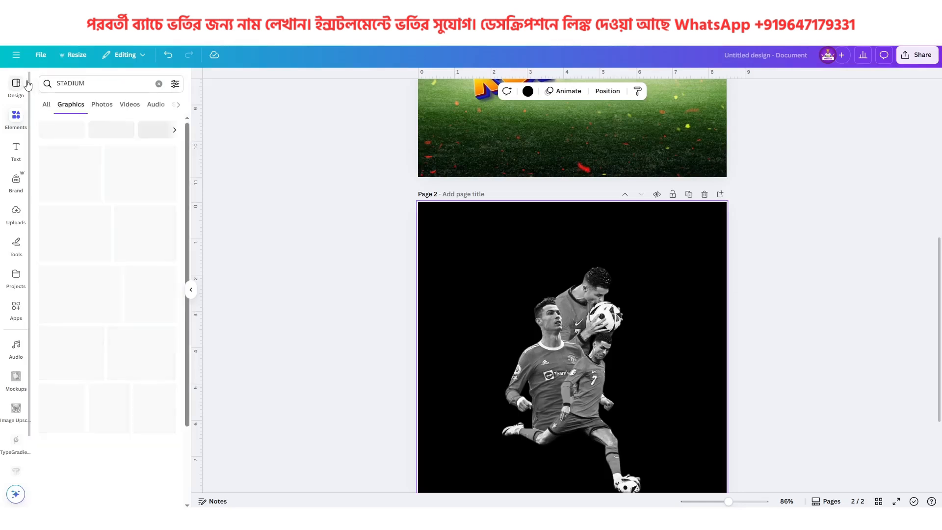
{"action": "left_click", "coordinate": [108, 107]}
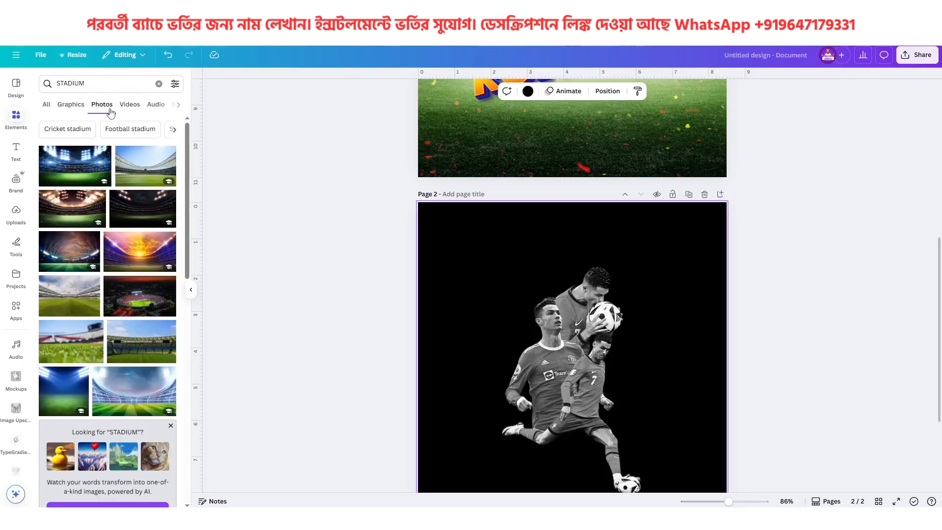
- Add the floodlit night stadium photo with striped grass at the top of page 2 and enlarge it to the full page width
{"action": "scroll", "coordinate": [109, 361], "scroll_direction": "down", "scroll_amount": 3}
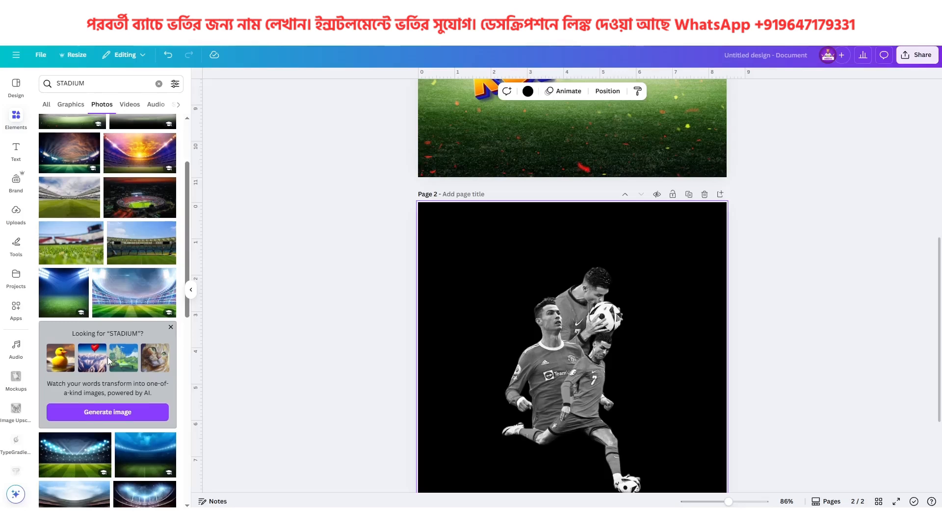
{"action": "scroll", "coordinate": [109, 361], "scroll_direction": "down", "scroll_amount": 3}
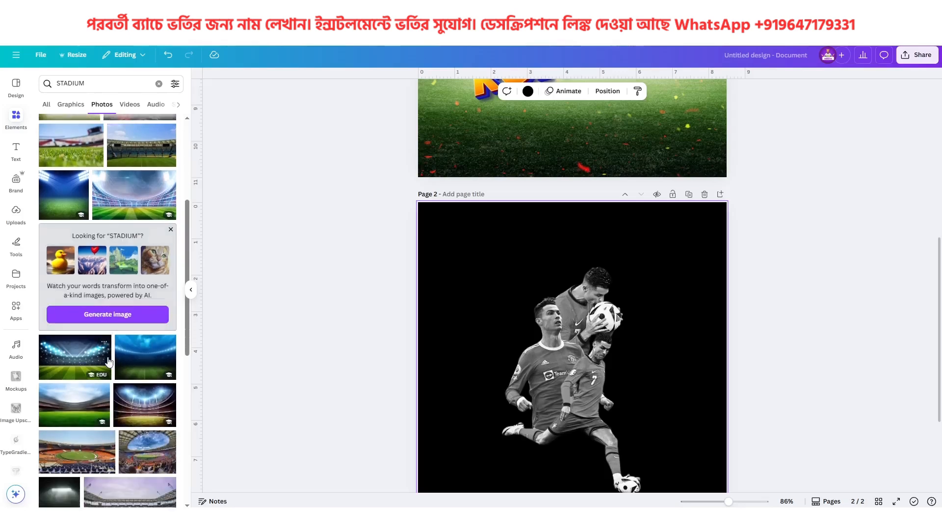
{"action": "left_click", "coordinate": [71, 362]}
{"action": "left_click_drag", "start_coordinate": [593, 387], "coordinate": [562, 263]}
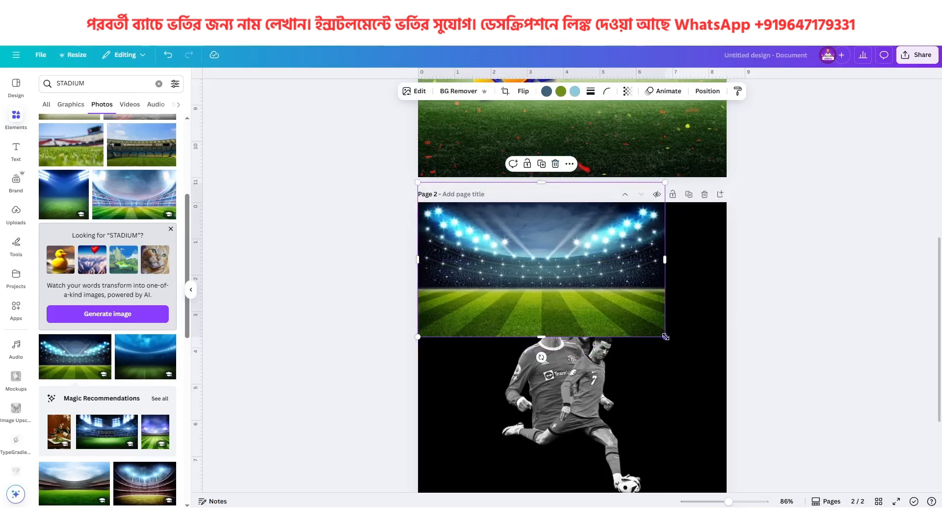
{"action": "left_click_drag", "start_coordinate": [666, 337], "coordinate": [727, 376]}
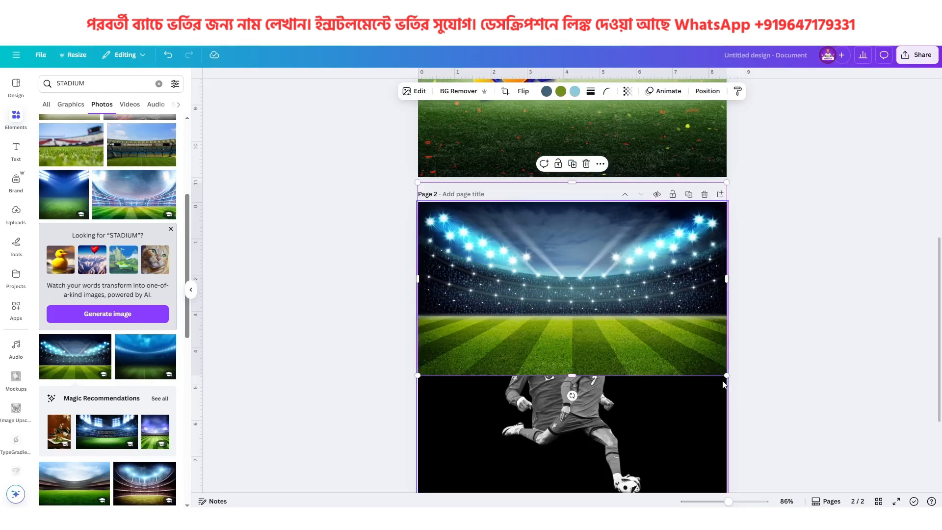
- Enlarge the stadium photo slightly past the page's side edges and move it up so it extends above page 2
{"action": "left_click_drag", "start_coordinate": [727, 376], "coordinate": [732, 381]}
{"action": "left_click_drag", "start_coordinate": [666, 333], "coordinate": [662, 308]}
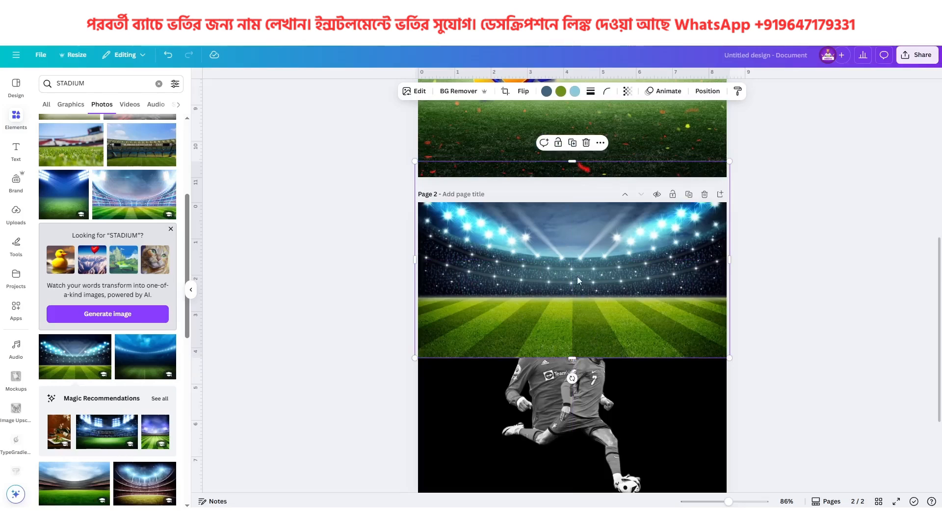
- Open the Image Blender app from the "BLEND IMAGE" app results and select the stadium photo for blending
{"action": "left_click", "coordinate": [15, 309]}
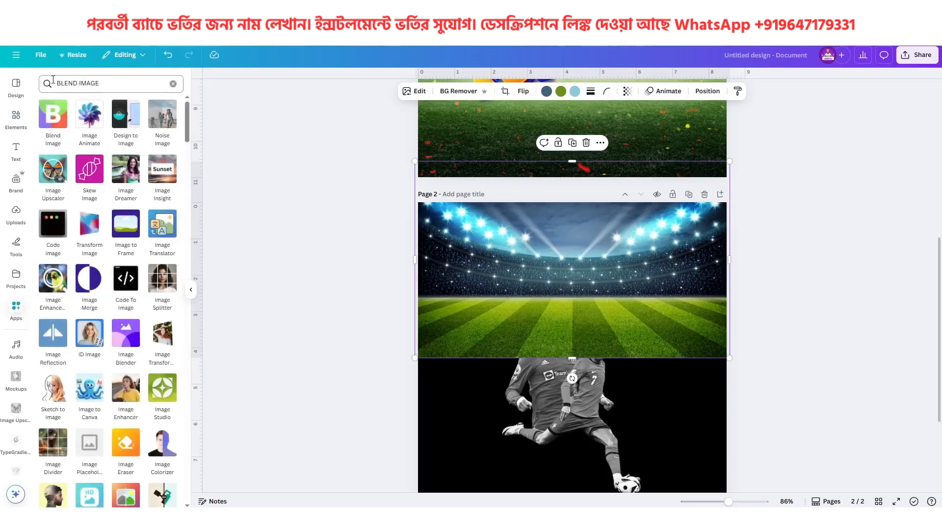
{"action": "left_click", "coordinate": [104, 83]}
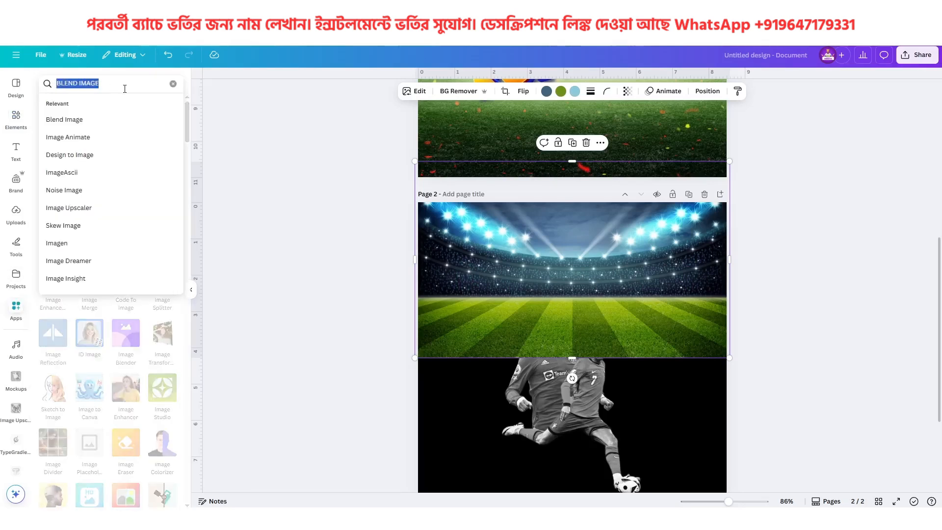
{"action": "left_click", "coordinate": [234, 109]}
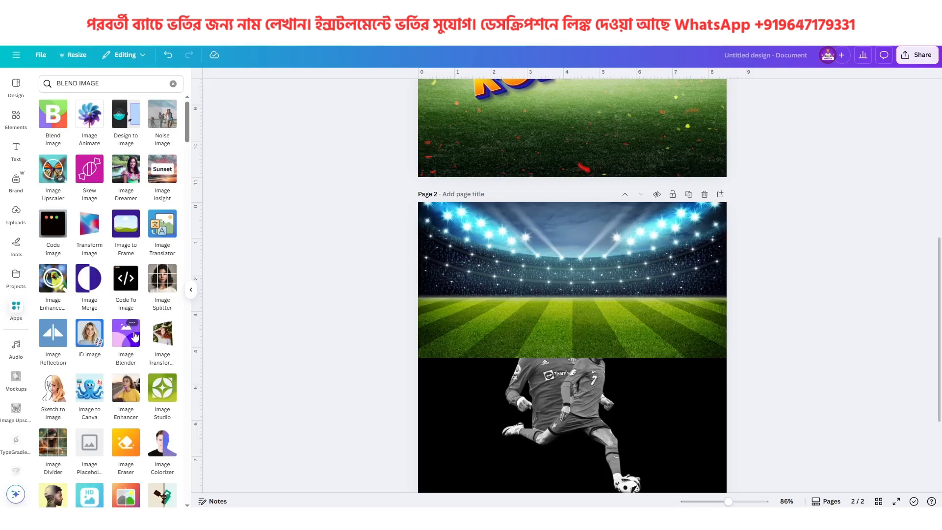
{"action": "left_click", "coordinate": [134, 338]}
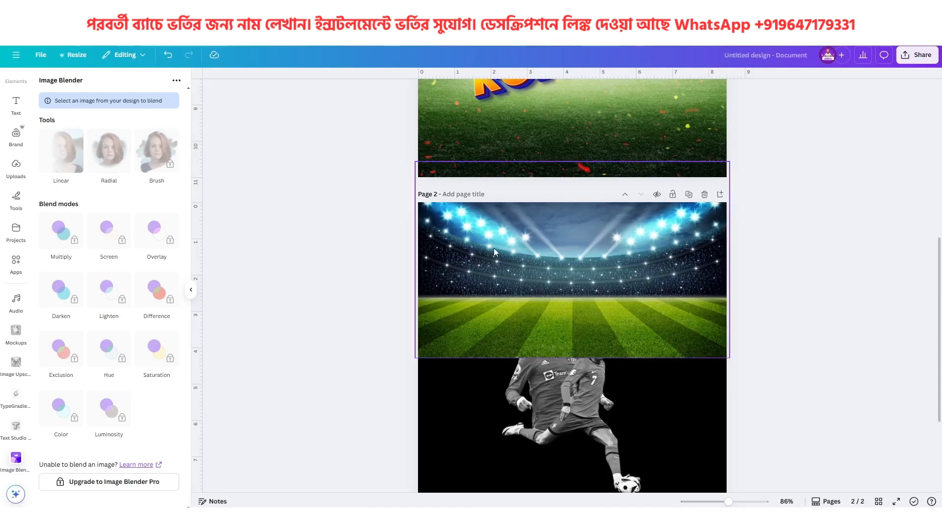
{"action": "left_click", "coordinate": [517, 248]}
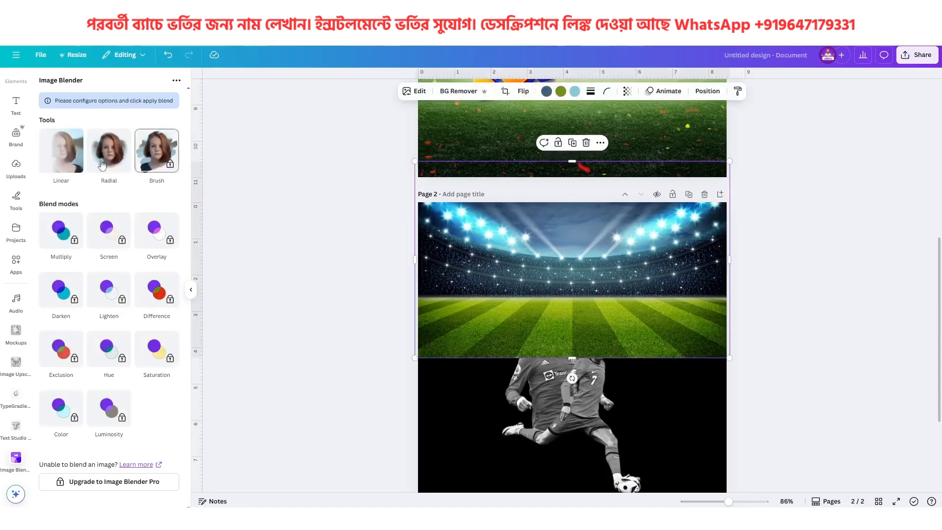
- Fade out the stadium photo's grass with a vertical linear blend, save it and send the image behind the players
{"action": "left_click", "coordinate": [63, 155]}
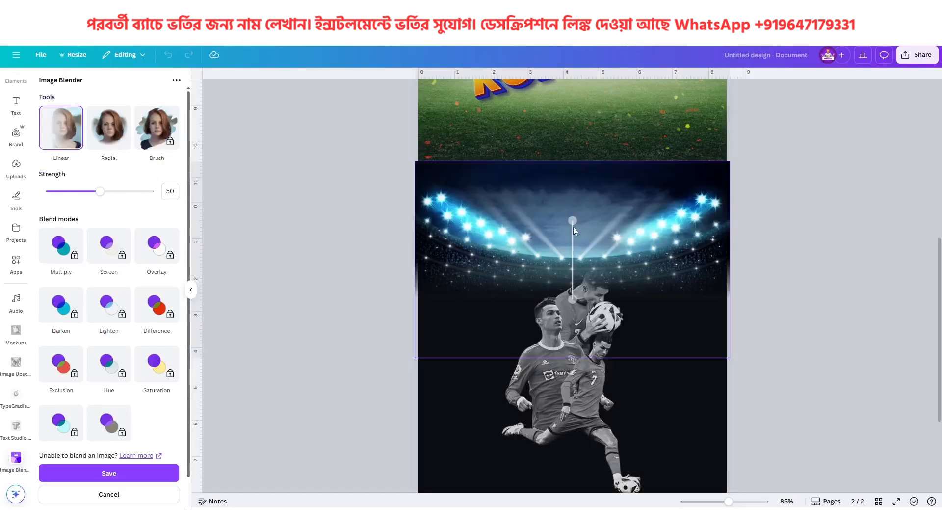
{"action": "mouse_move", "coordinate": [571, 221]}
{"action": "left_mouse_down"}
{"action": "mouse_move", "coordinate": [579, 164]}
{"action": "mouse_move", "coordinate": [447, 255]}
{"action": "mouse_move", "coordinate": [565, 206]}
{"action": "mouse_move", "coordinate": [658, 220]}
{"action": "mouse_move", "coordinate": [613, 211]}
{"action": "mouse_move", "coordinate": [564, 220]}
{"action": "mouse_move", "coordinate": [565, 203]}
{"action": "left_mouse_up"}
{"action": "mouse_move", "coordinate": [574, 302]}
{"action": "left_mouse_down"}
{"action": "mouse_move", "coordinate": [573, 316]}
{"action": "mouse_move", "coordinate": [573, 304]}
{"action": "left_mouse_up"}
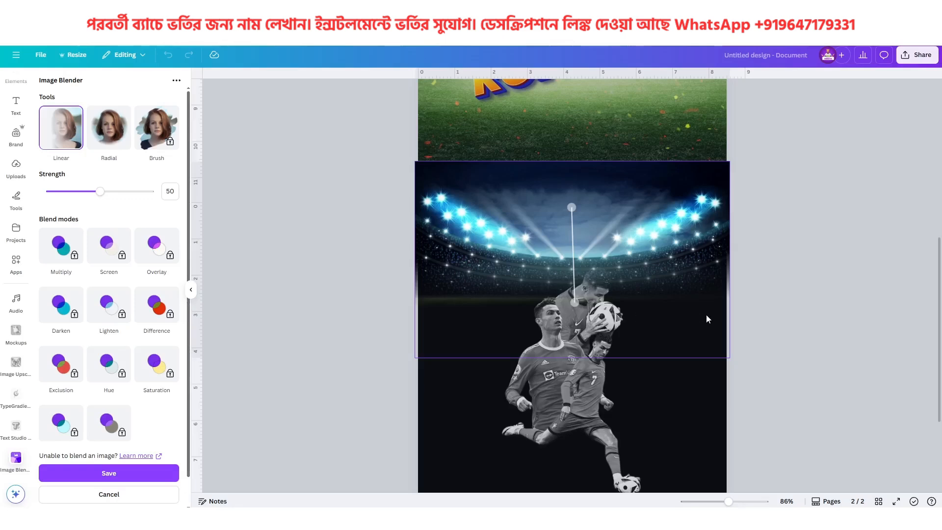
{"action": "left_click", "coordinate": [121, 476]}
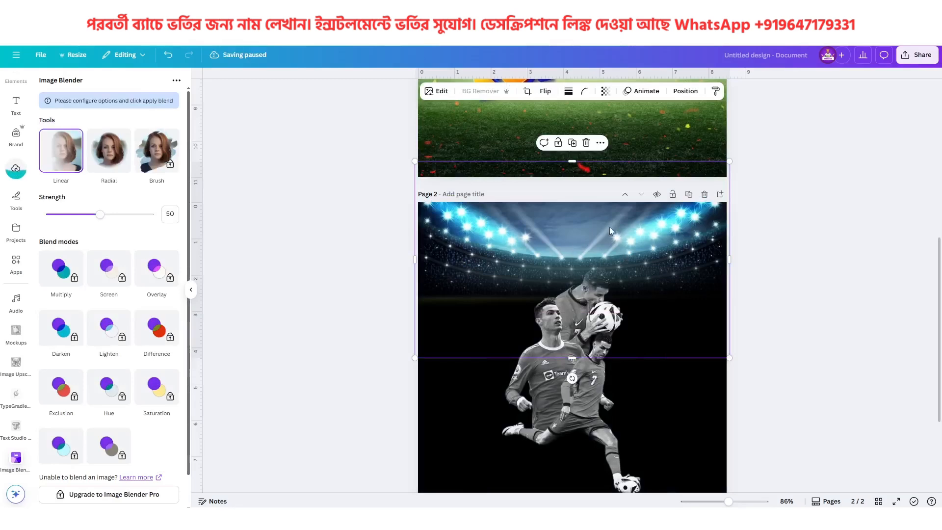
{"action": "left_click", "coordinate": [686, 90]}
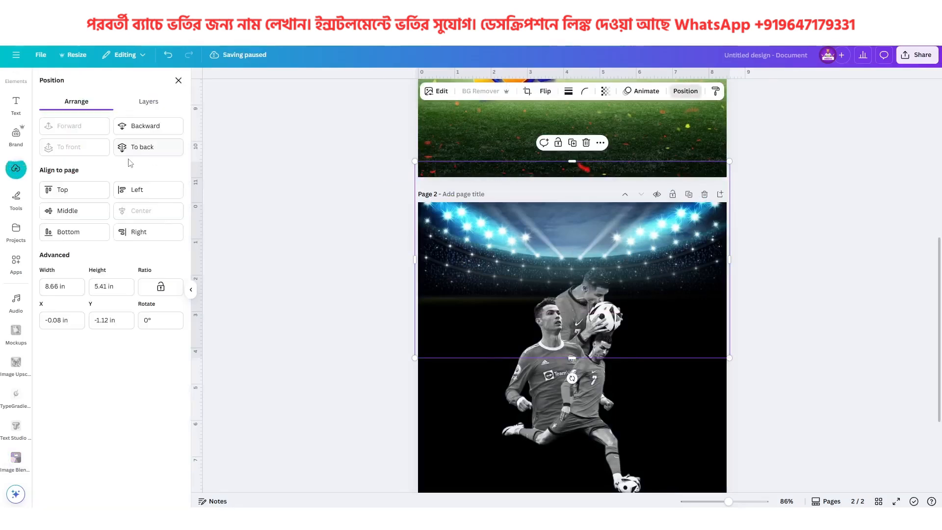
{"action": "left_click", "coordinate": [131, 147]}
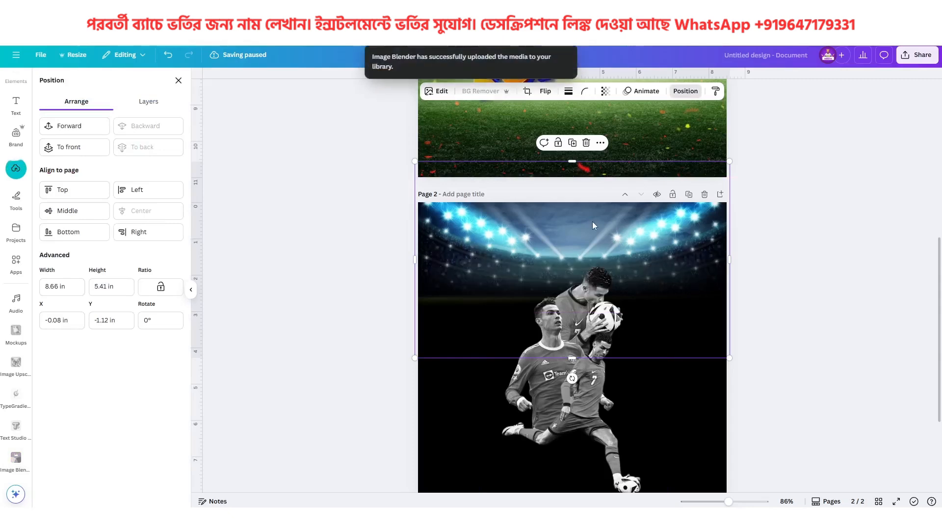
- Check the reference poster on page 1, then rerun the recent "STADIUM" elements search for photos only
{"action": "scroll", "coordinate": [555, 344], "scroll_direction": "up", "scroll_amount": 5}
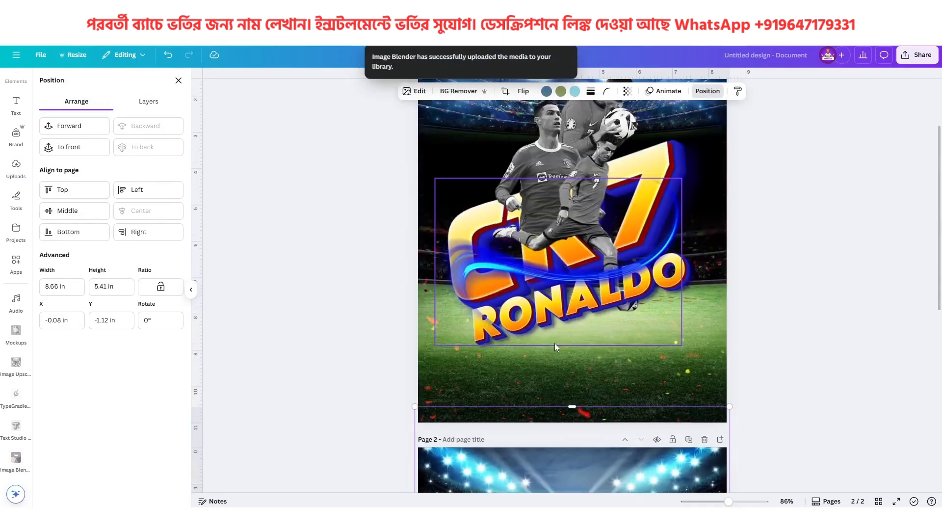
{"action": "scroll", "coordinate": [696, 324], "scroll_direction": "up", "scroll_amount": 2}
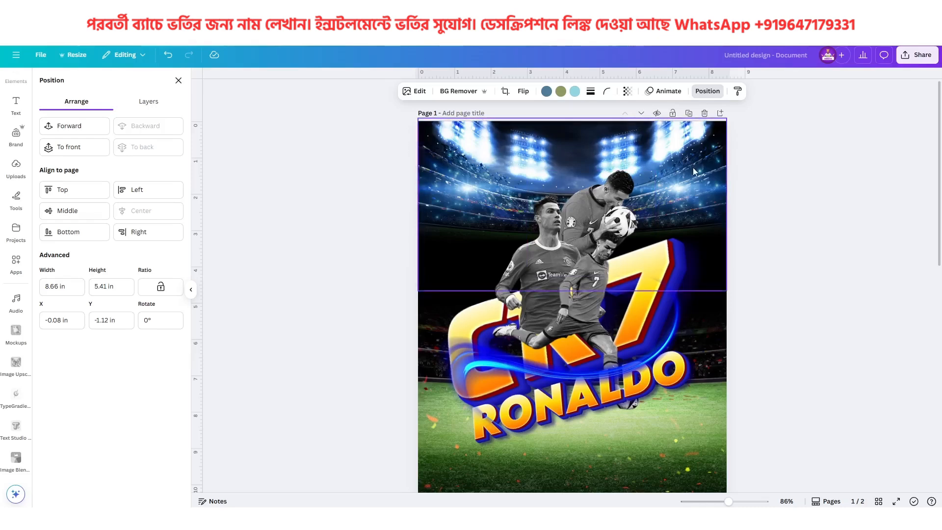
{"action": "scroll", "coordinate": [698, 171], "scroll_direction": "down", "scroll_amount": 2}
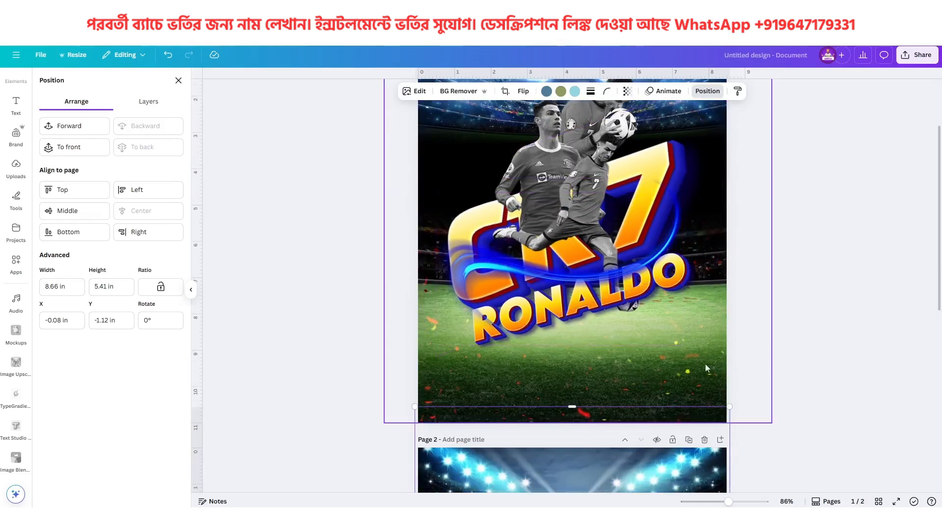
{"action": "scroll", "coordinate": [728, 368], "scroll_direction": "down", "scroll_amount": 8}
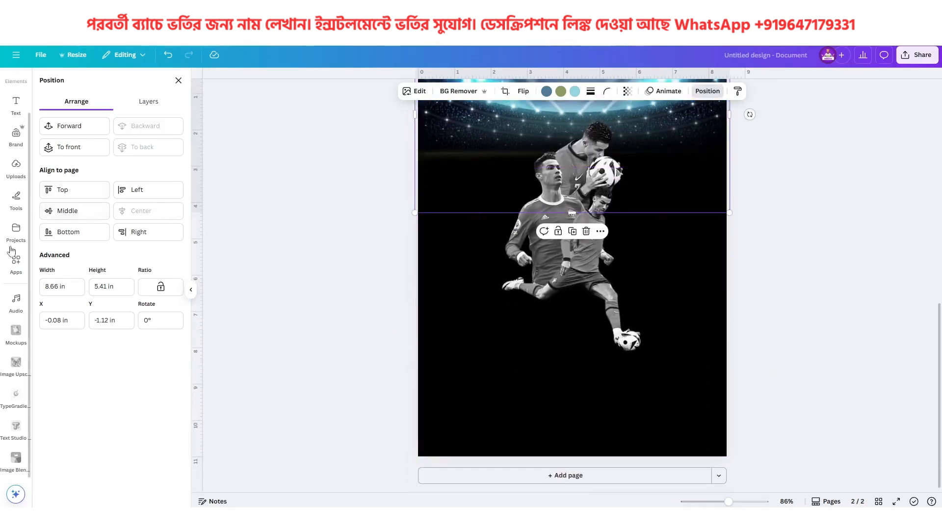
{"action": "scroll", "coordinate": [14, 265], "scroll_direction": "up", "scroll_amount": 2}
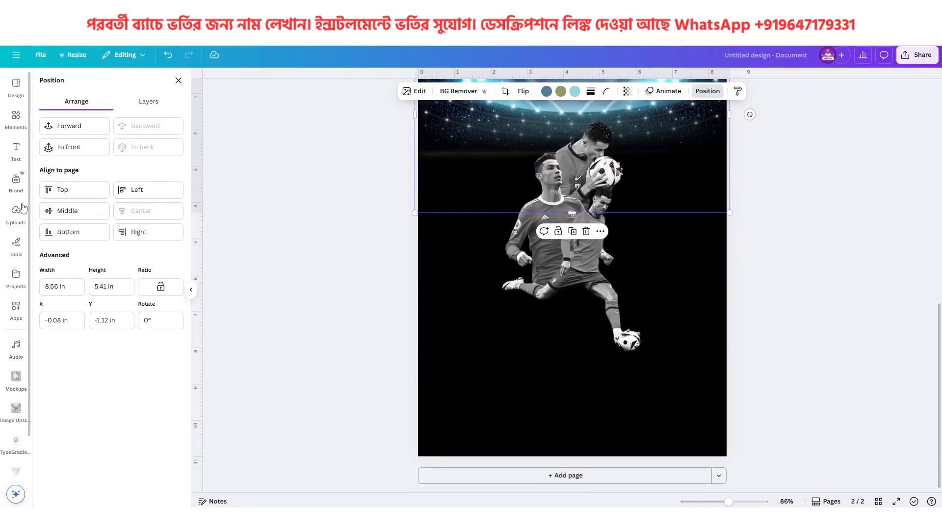
{"action": "left_click", "coordinate": [28, 121]}
{"action": "left_click", "coordinate": [76, 84]}
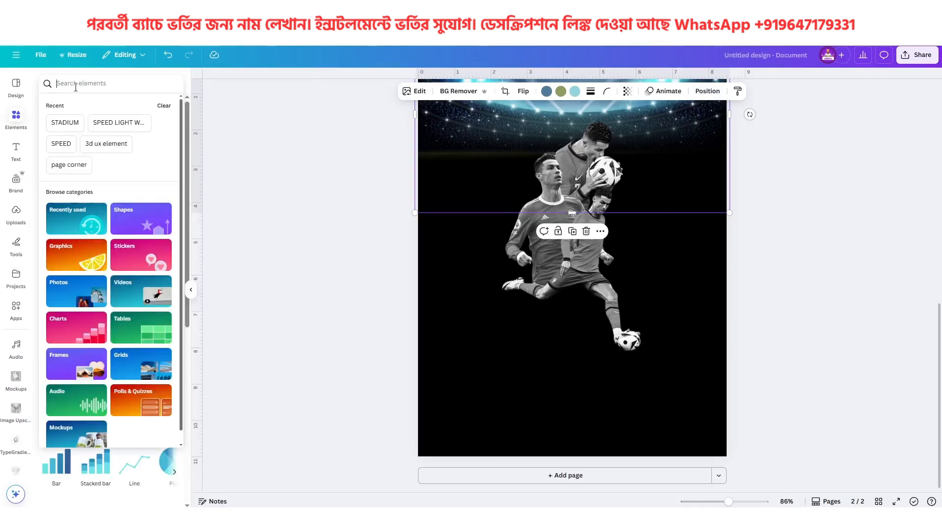
{"action": "left_click", "coordinate": [66, 120]}
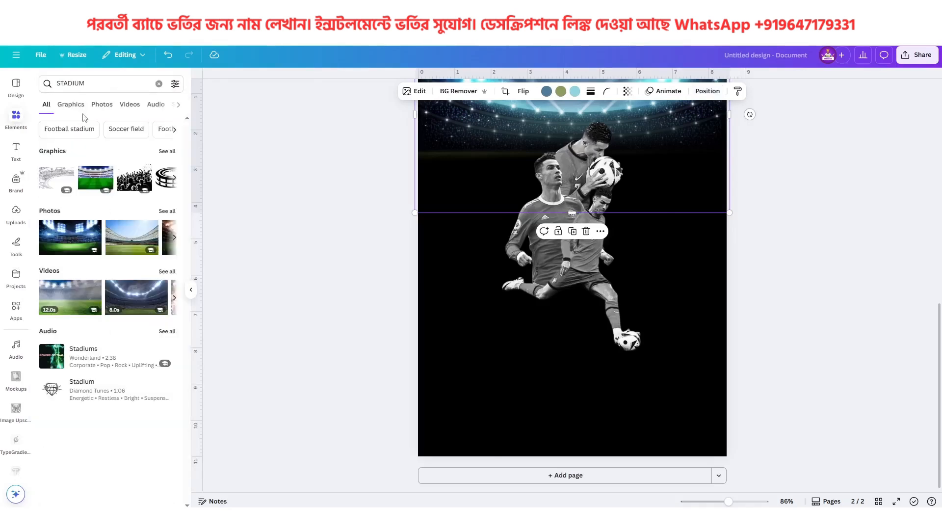
{"action": "left_click", "coordinate": [98, 108]}
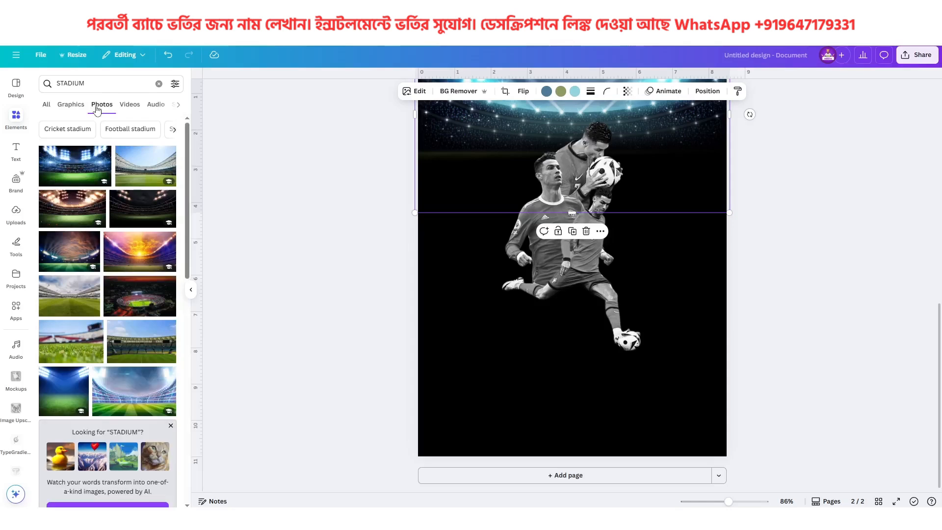
- Add the blue floodlit stadium photo with the glowing green pitch to page 2 and enlarge it to the page width
{"action": "left_click", "coordinate": [91, 174]}
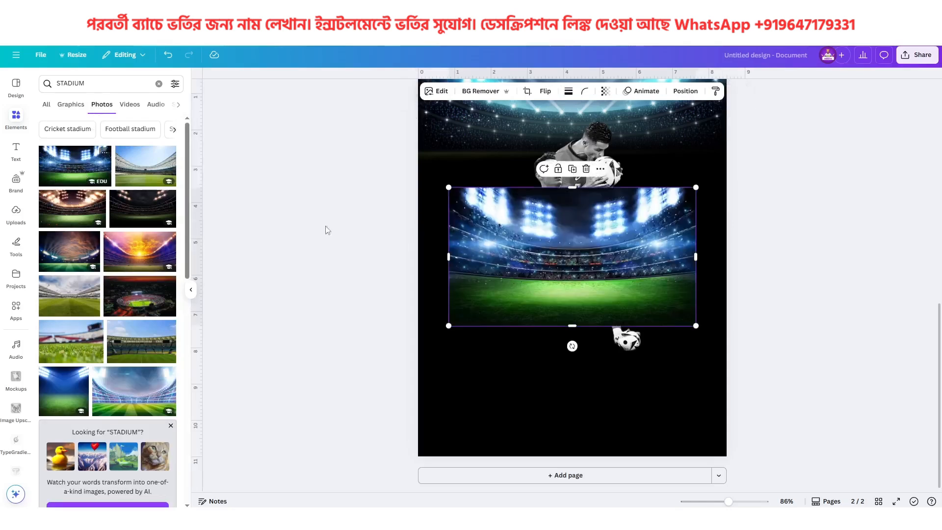
{"action": "left_click_drag", "start_coordinate": [556, 282], "coordinate": [524, 272]}
{"action": "left_click", "coordinate": [670, 320]}
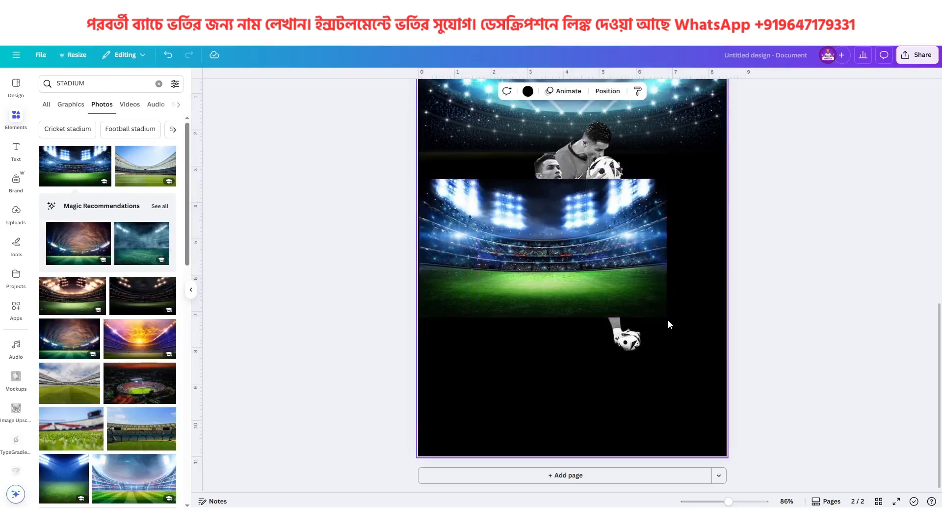
{"action": "left_click", "coordinate": [647, 304]}
{"action": "left_click_drag", "start_coordinate": [666, 320], "coordinate": [708, 382]}
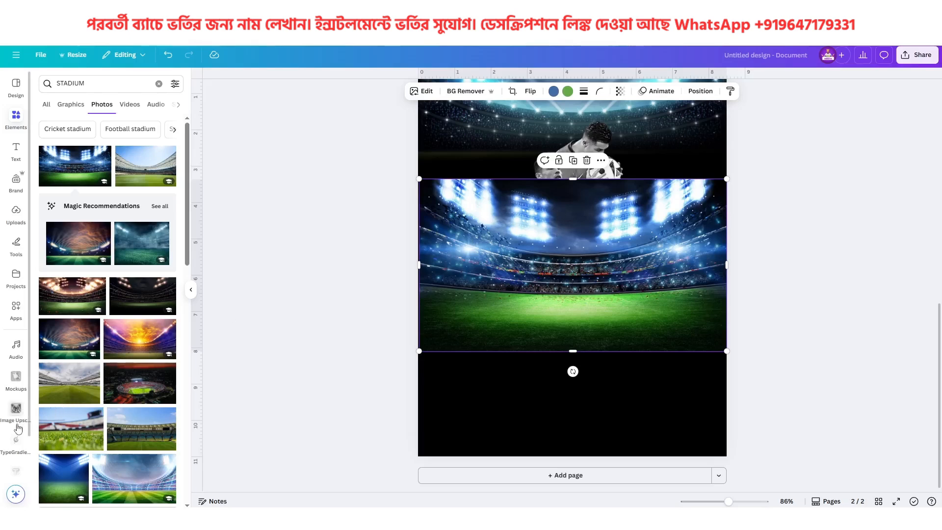
{"action": "scroll", "coordinate": [18, 429], "scroll_direction": "down", "scroll_amount": 1}
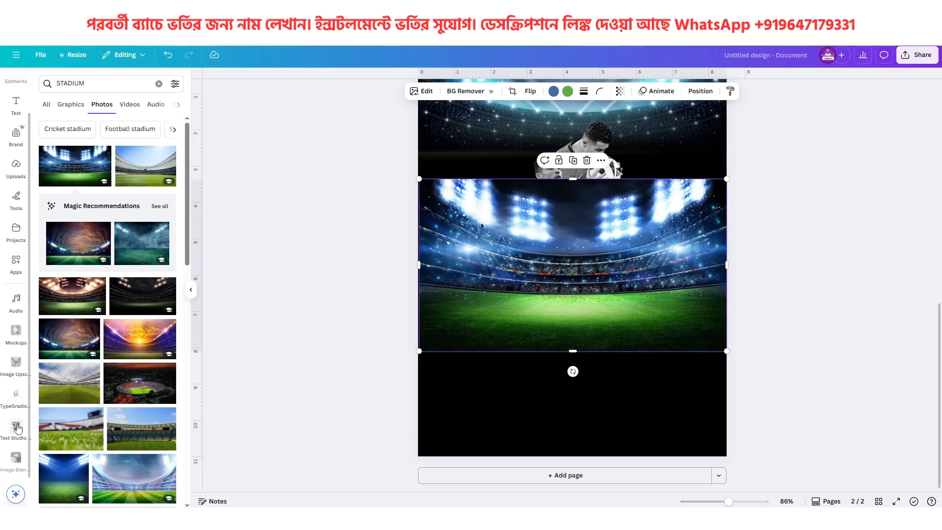
{"action": "left_click", "coordinate": [19, 467]}
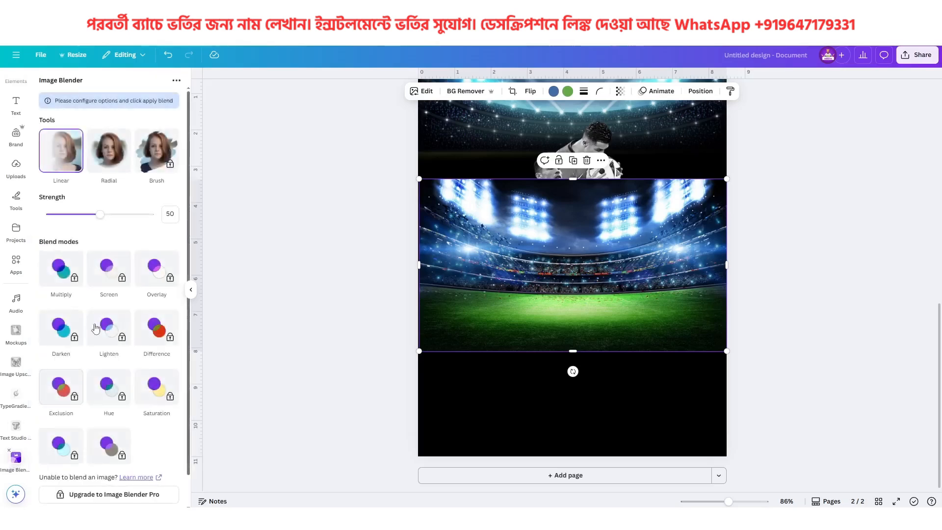
{"action": "left_click", "coordinate": [9, 450]}
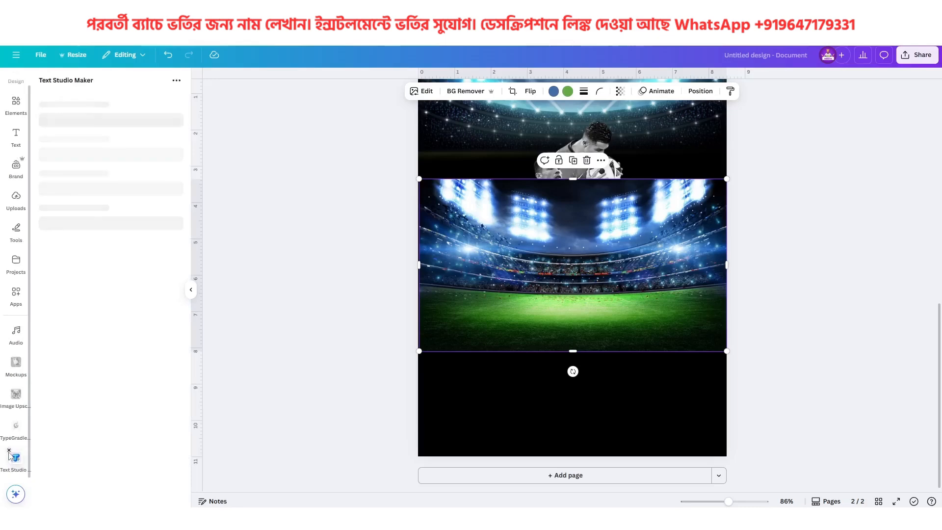
- Use Image Blender's linear fade on the second stadium photo to hide everything above the lower stands, keeping the green pitch, and save it
{"action": "left_click", "coordinate": [16, 295]}
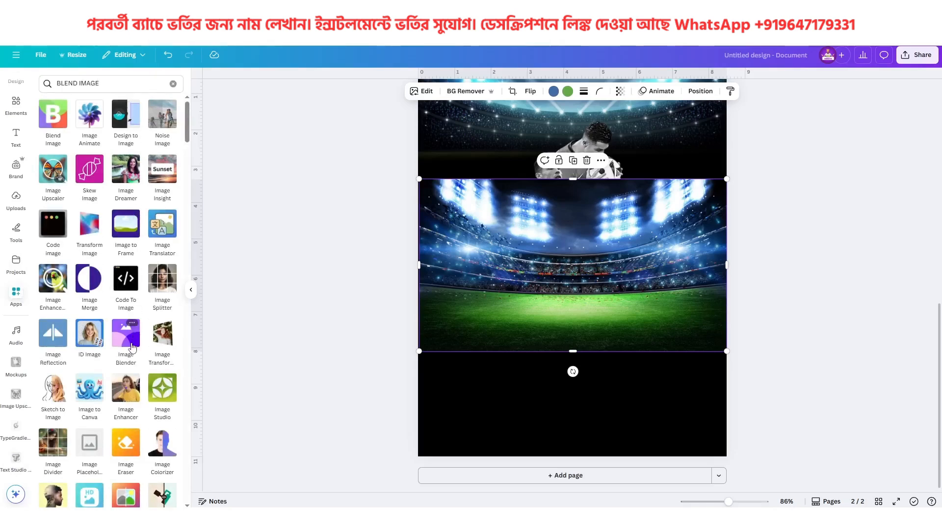
{"action": "left_click", "coordinate": [131, 346]}
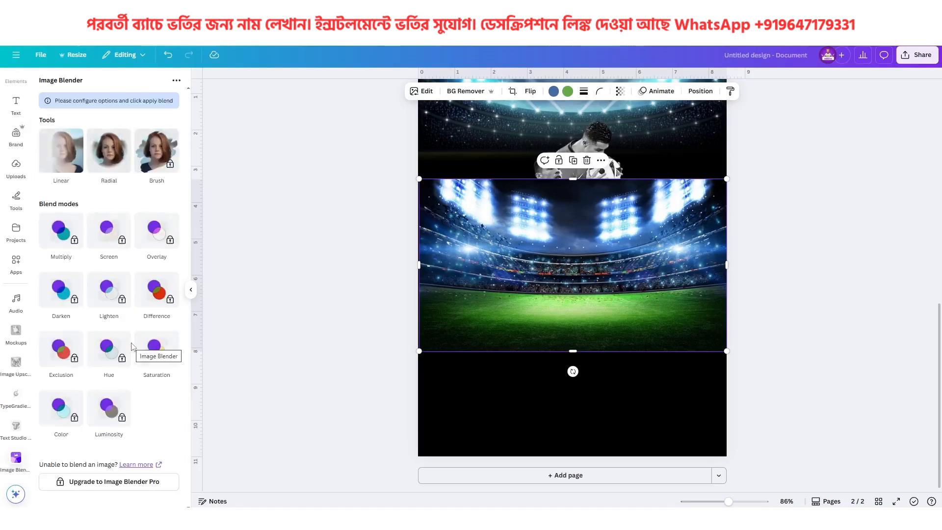
{"action": "left_click", "coordinate": [71, 156]}
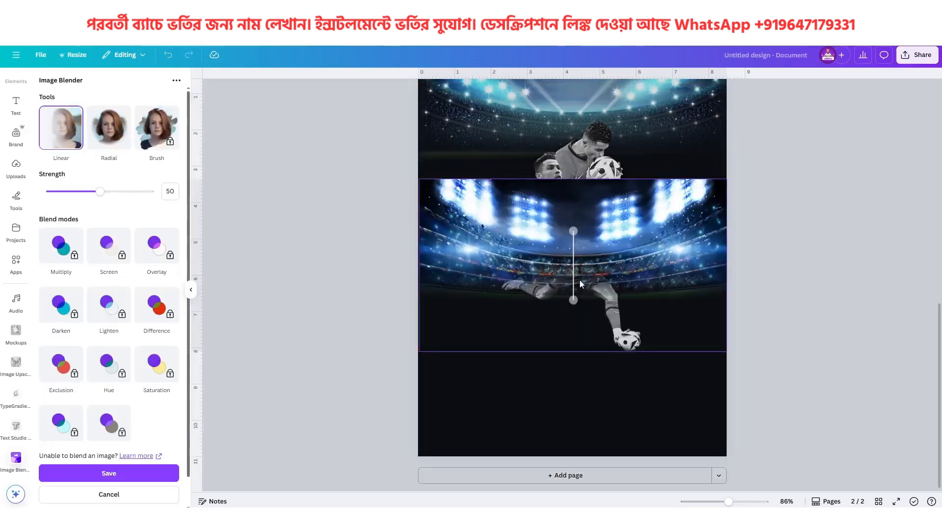
{"action": "left_click_drag", "start_coordinate": [573, 299], "coordinate": [568, 144]}
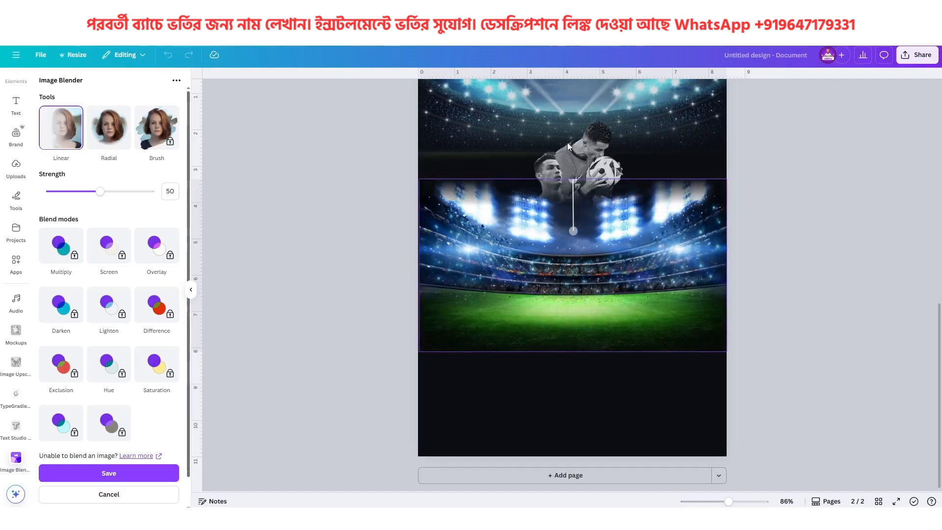
{"action": "left_click_drag", "start_coordinate": [571, 234], "coordinate": [567, 306]}
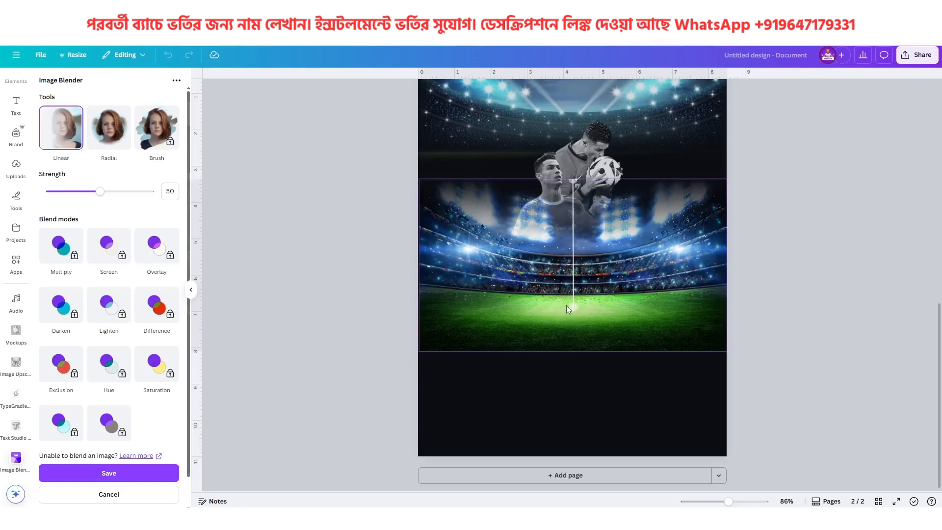
{"action": "left_click_drag", "start_coordinate": [572, 183], "coordinate": [571, 279]}
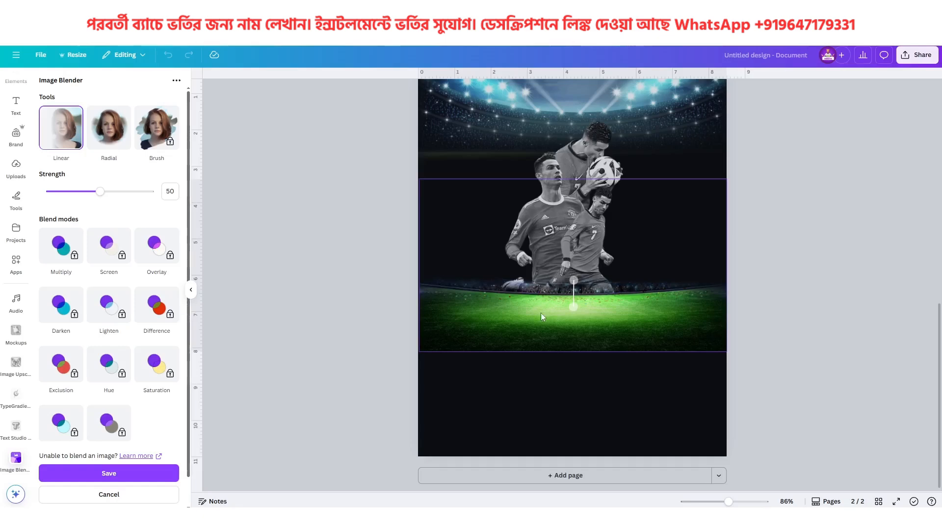
{"action": "left_click", "coordinate": [147, 475]}
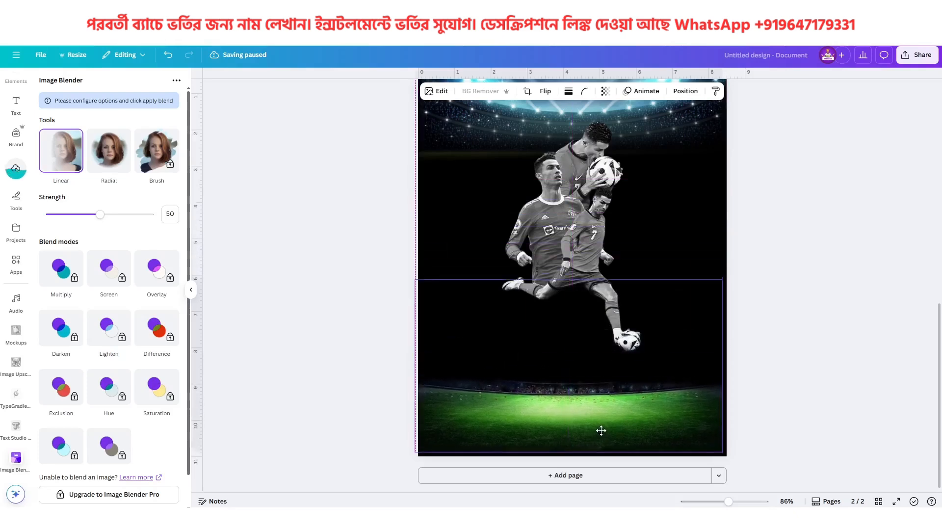
- Place the faded pitch photo along the bottom edge of page 2 and extend its upper edge almost to the page's top
{"action": "left_click_drag", "start_coordinate": [601, 431], "coordinate": [602, 439]}
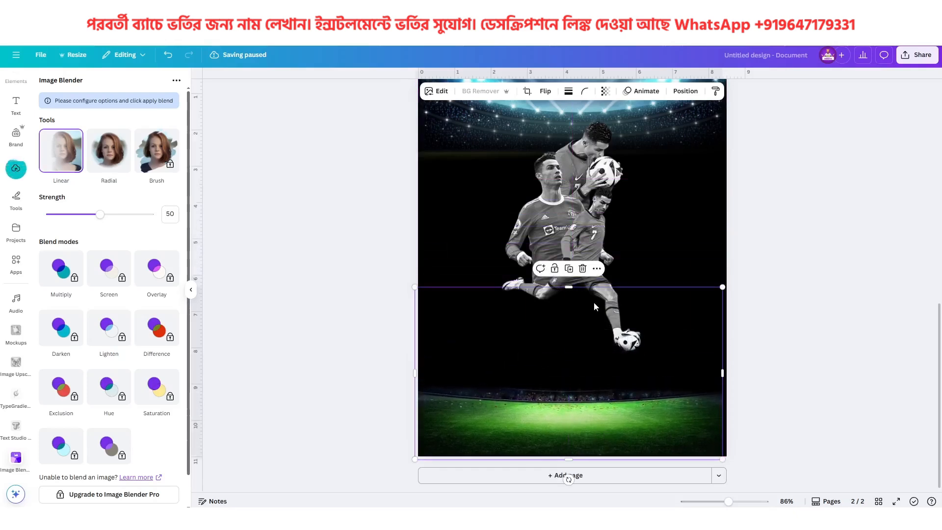
{"action": "left_click_drag", "start_coordinate": [569, 289], "coordinate": [562, 89]}
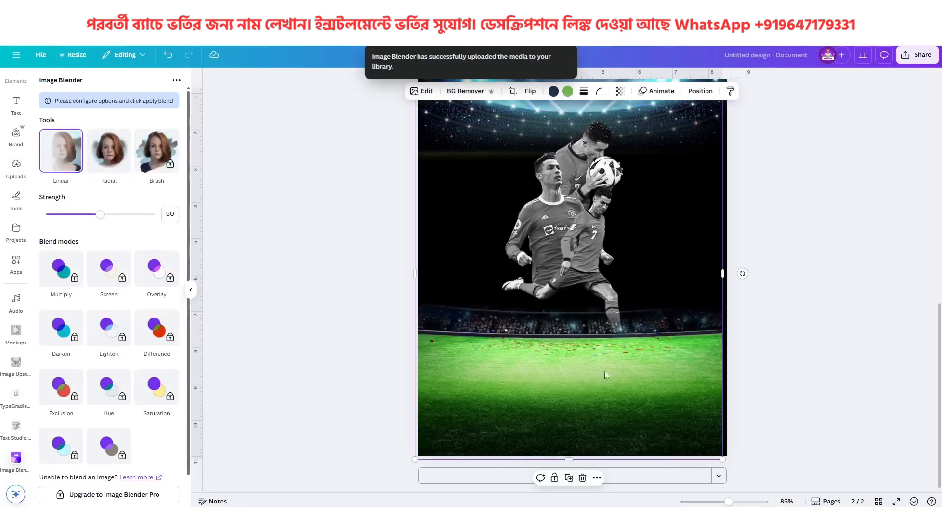
- Send the faded pitch photo behind the player cutouts on page 2 and widen it just past the page's right edge
{"action": "left_click", "coordinate": [700, 91]}
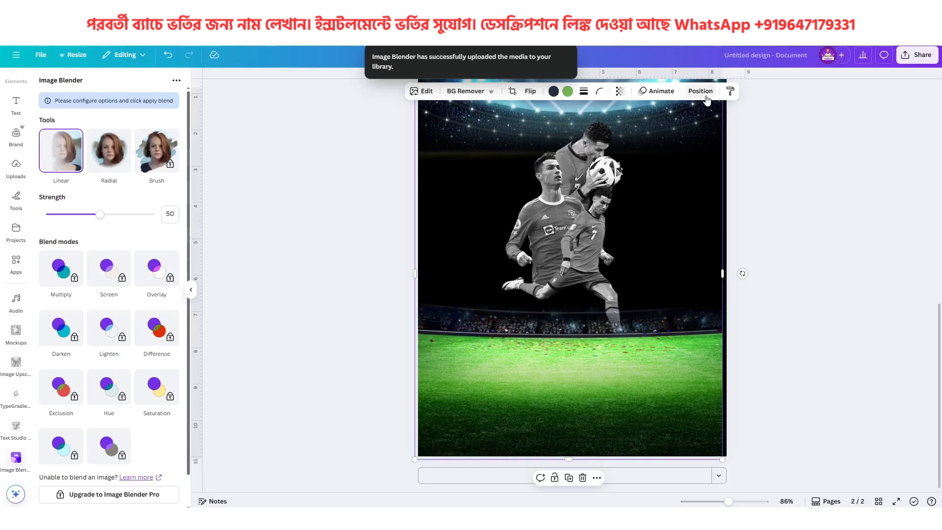
{"action": "left_click", "coordinate": [155, 149]}
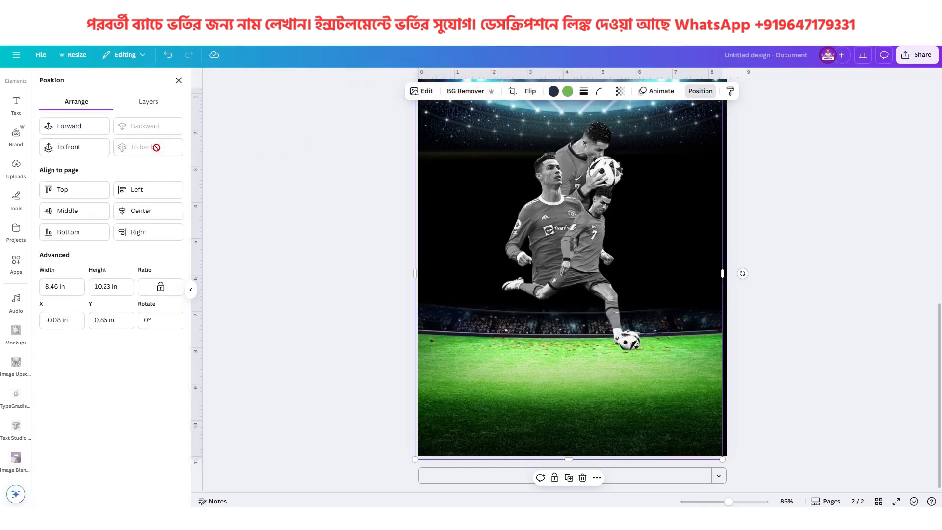
{"action": "left_click", "coordinate": [337, 316]}
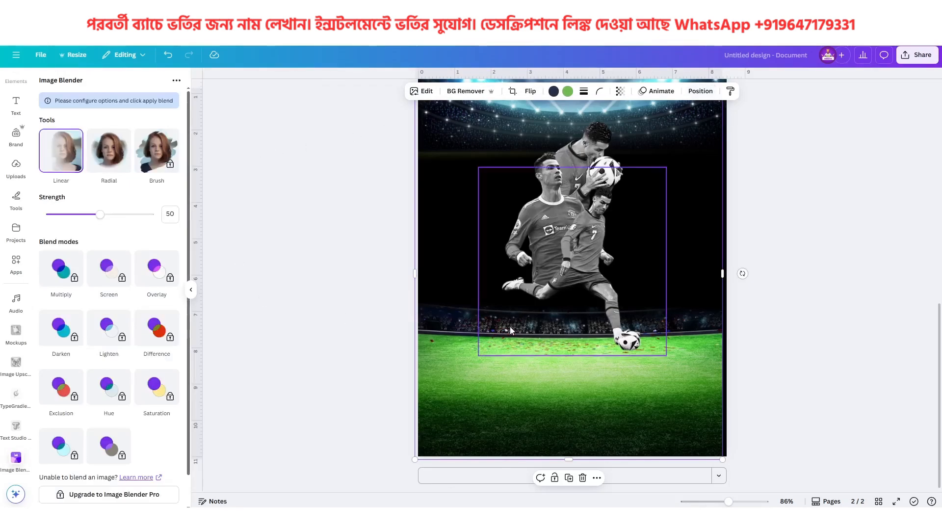
{"action": "scroll", "coordinate": [510, 325], "scroll_direction": "down", "scroll_amount": 3}
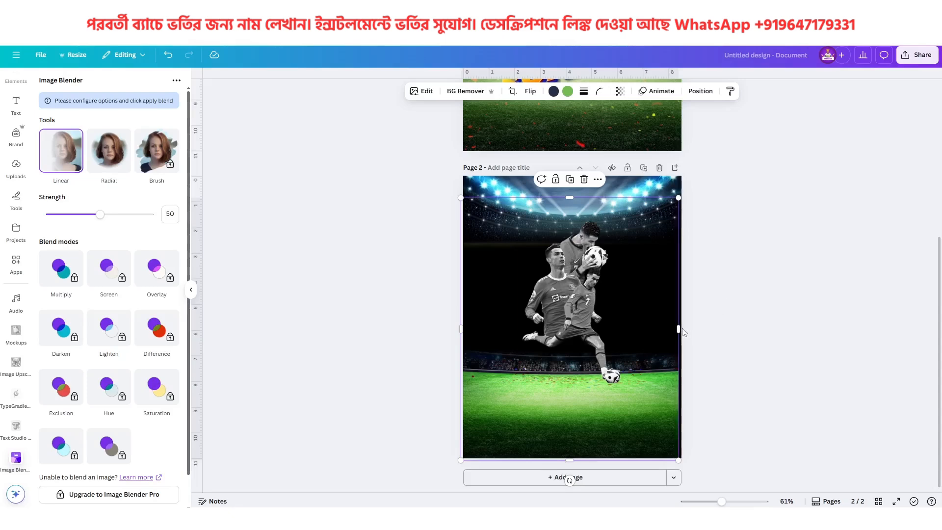
{"action": "left_click_drag", "start_coordinate": [682, 329], "coordinate": [687, 339]}
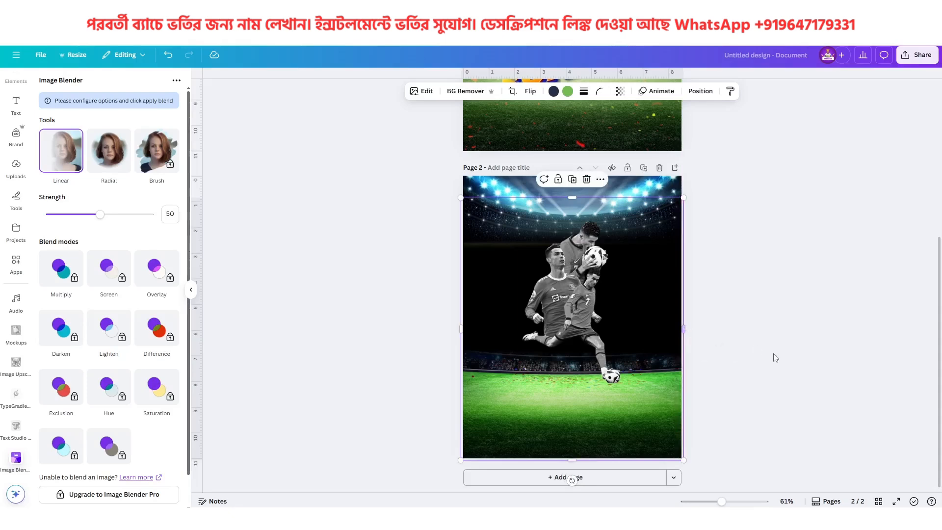
{"action": "left_click", "coordinate": [777, 358]}
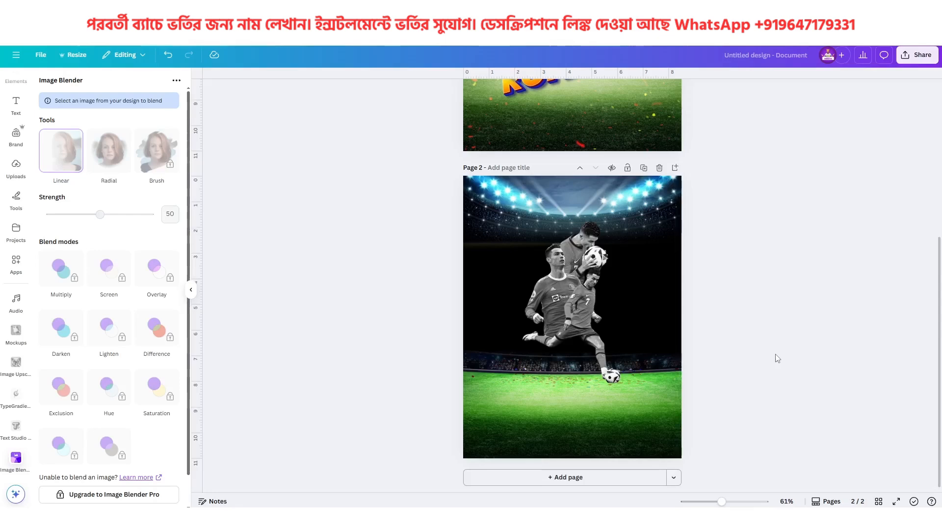
- Check the lettering on page 1's reference poster, then search the apps for "text studio" and open Text Studio Maker
{"action": "left_click", "coordinate": [591, 359]}
{"action": "scroll", "coordinate": [605, 361], "scroll_direction": "up", "scroll_amount": 5}
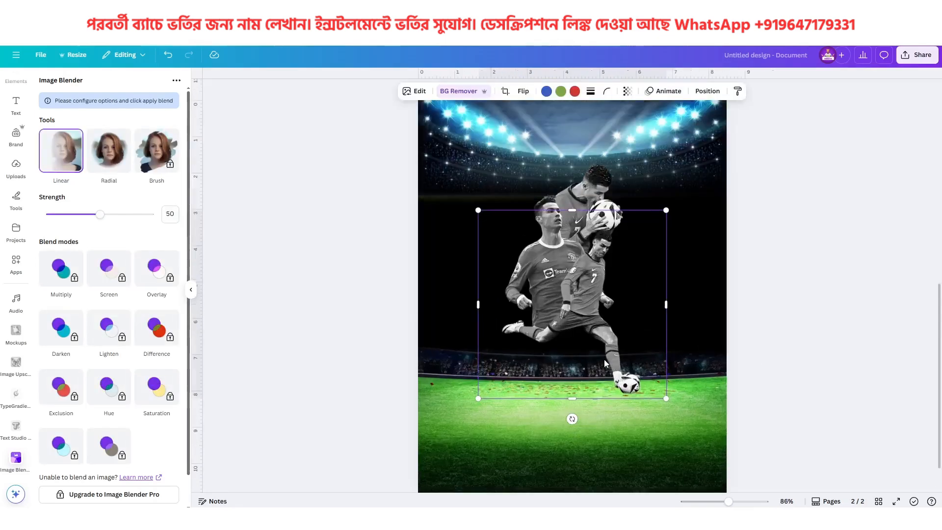
{"action": "scroll", "coordinate": [604, 361], "scroll_direction": "up", "scroll_amount": 8}
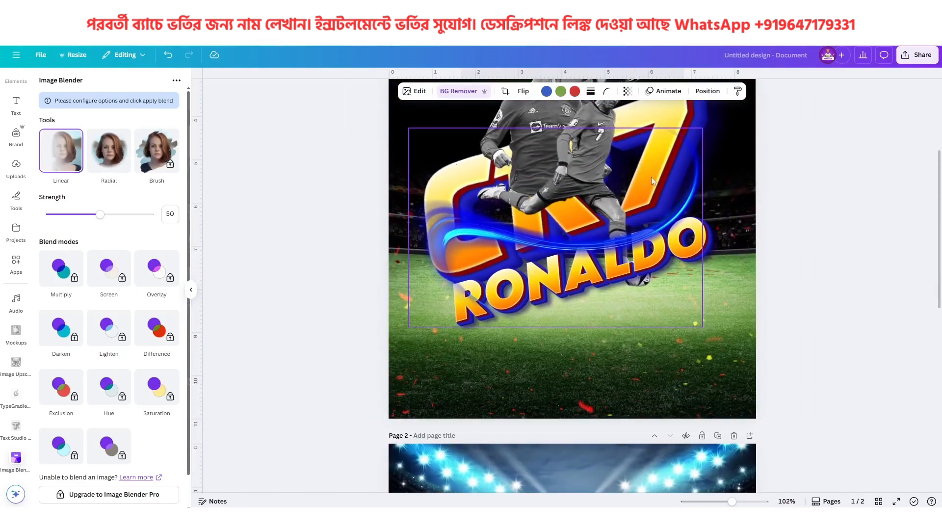
{"action": "scroll", "coordinate": [624, 358], "scroll_direction": "down", "scroll_amount": 5}
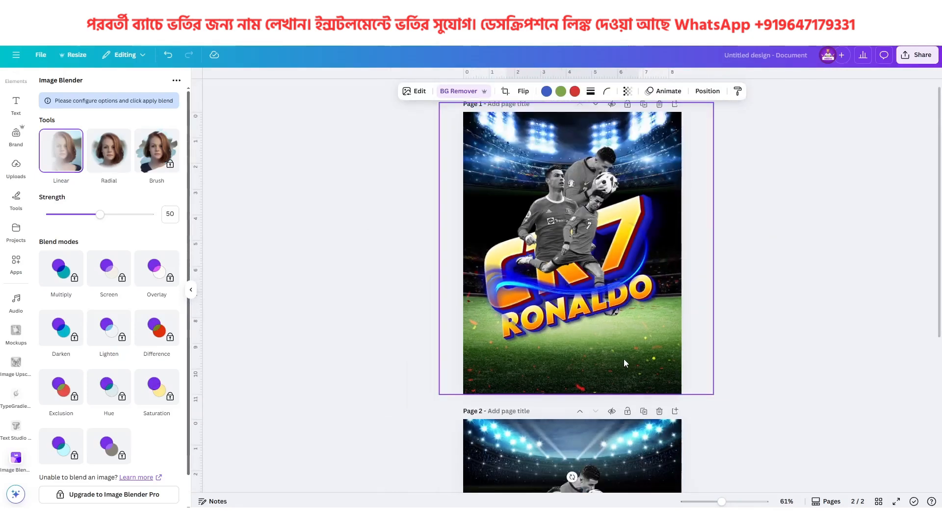
{"action": "left_click", "coordinate": [16, 427]}
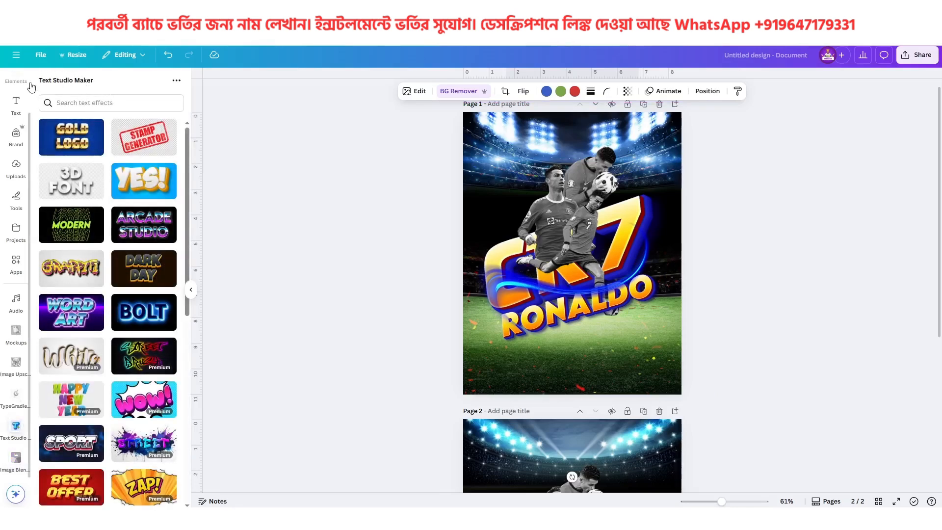
{"action": "left_click", "coordinate": [17, 261]}
{"action": "left_click", "coordinate": [92, 83]}
{"action": "type", "text": "BLEND IMAGE"}
{"action": "key", "text": "ctrl+a"}
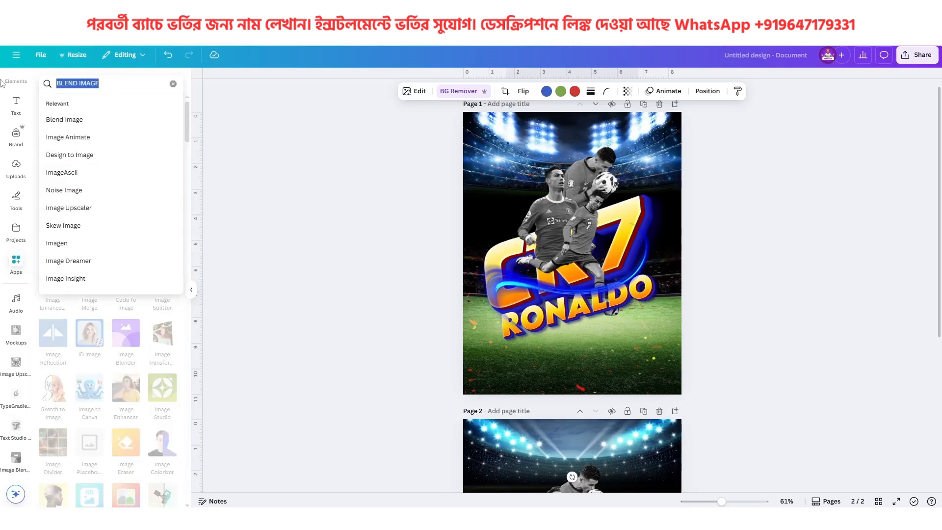
{"action": "type", "text": "text"}
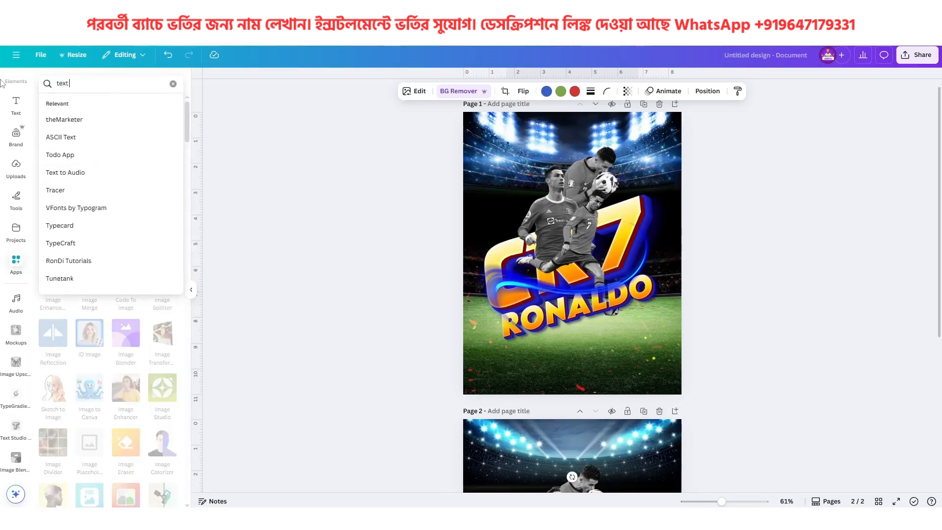
{"action": "type", "text": " studio"}
{"action": "key", "text": "Return"}
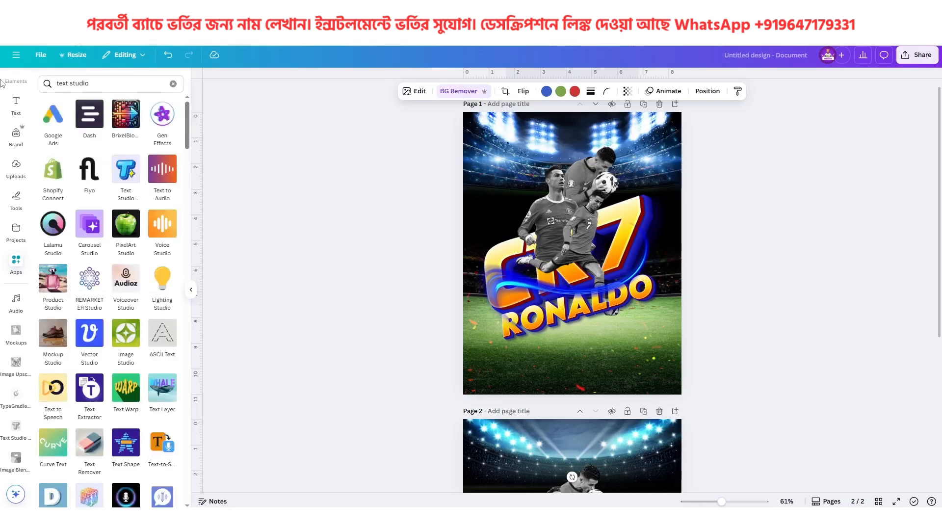
{"action": "left_click", "coordinate": [126, 181]}
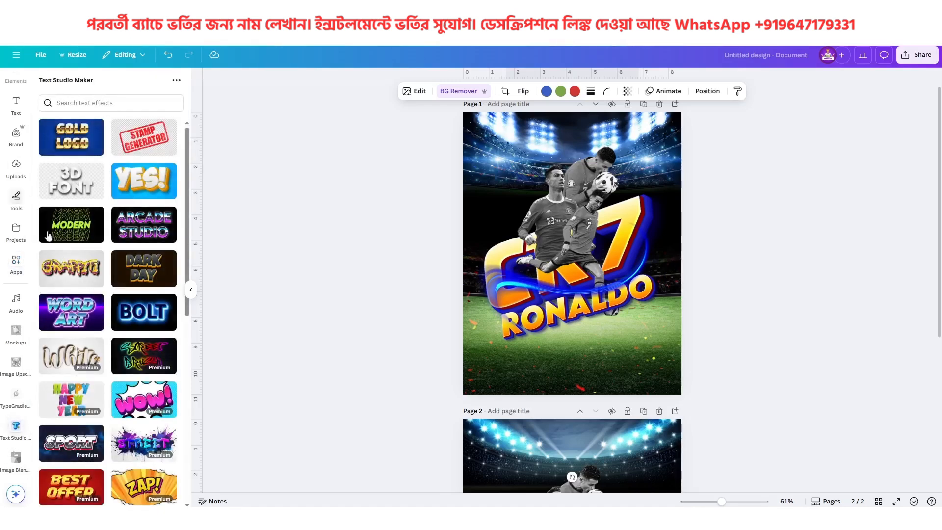
- Browse the Text Studio Maker effects against the reference lettering and open the Clean 3D style
{"action": "scroll", "coordinate": [138, 316], "scroll_direction": "down", "scroll_amount": 2}
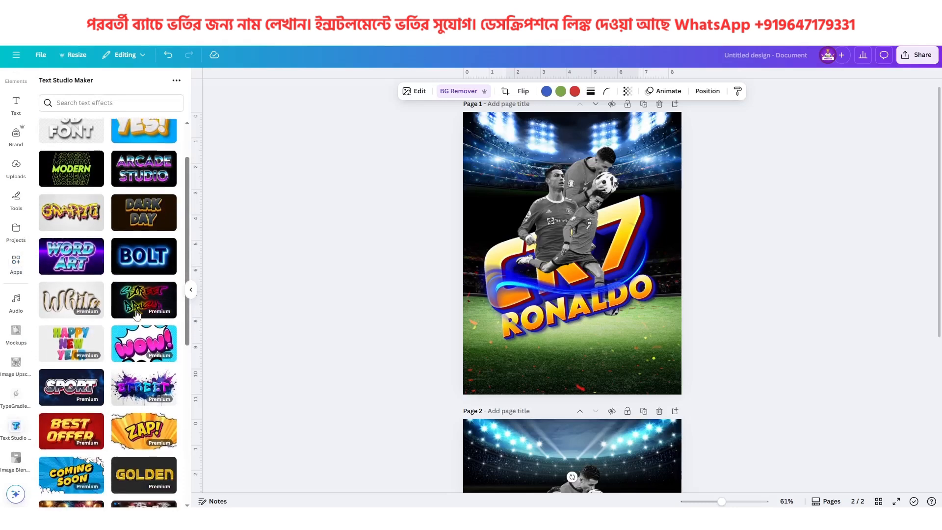
{"action": "scroll", "coordinate": [152, 265], "scroll_direction": "up", "scroll_amount": 2}
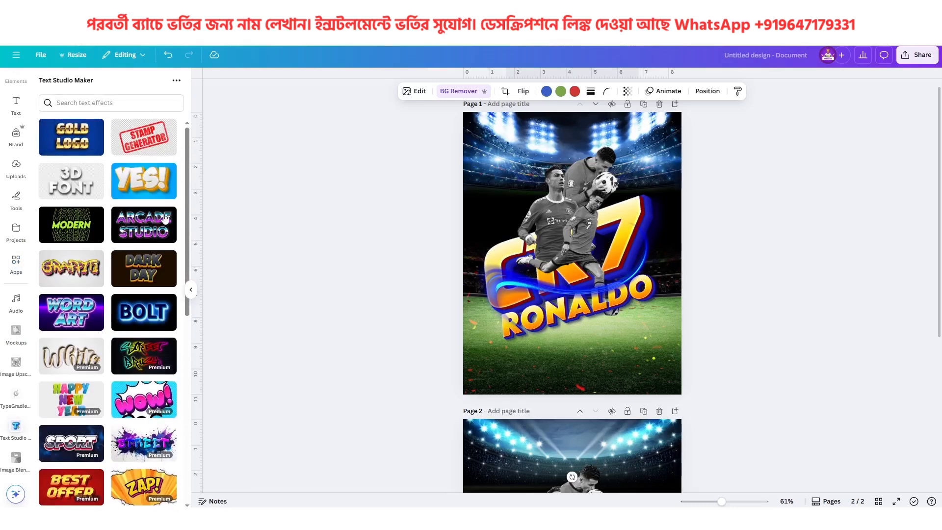
{"action": "scroll", "coordinate": [144, 316], "scroll_direction": "down", "scroll_amount": 3}
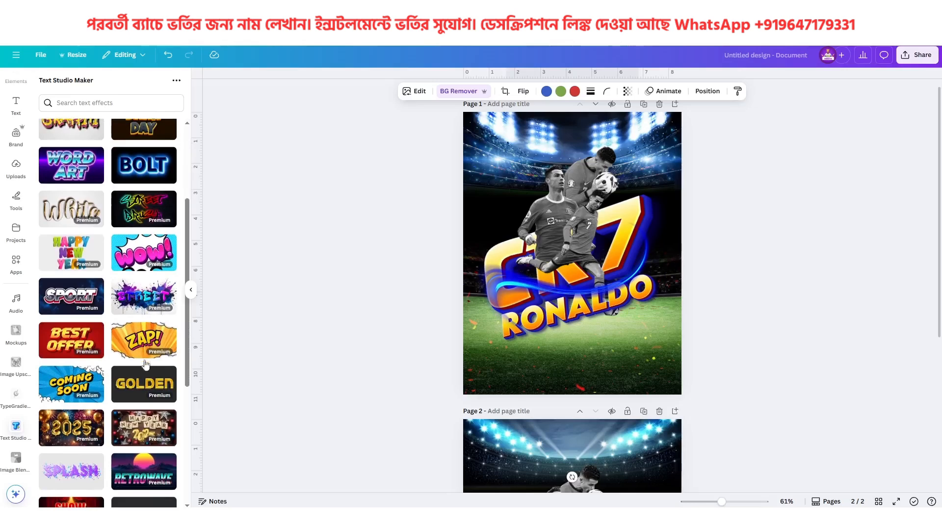
{"action": "scroll", "coordinate": [148, 319], "scroll_direction": "up", "scroll_amount": 3}
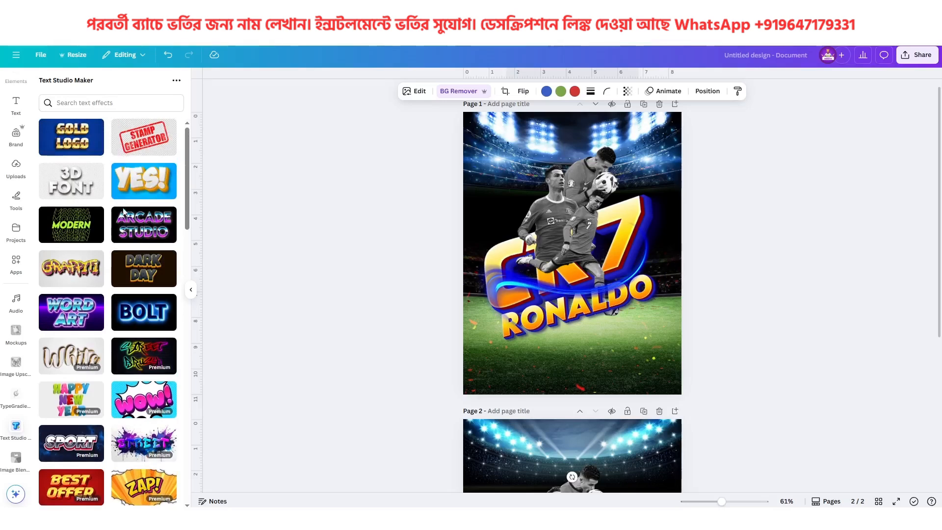
{"action": "scroll", "coordinate": [127, 267], "scroll_direction": "down", "scroll_amount": 1}
{"action": "scroll", "coordinate": [127, 267], "scroll_direction": "down", "scroll_amount": 10}
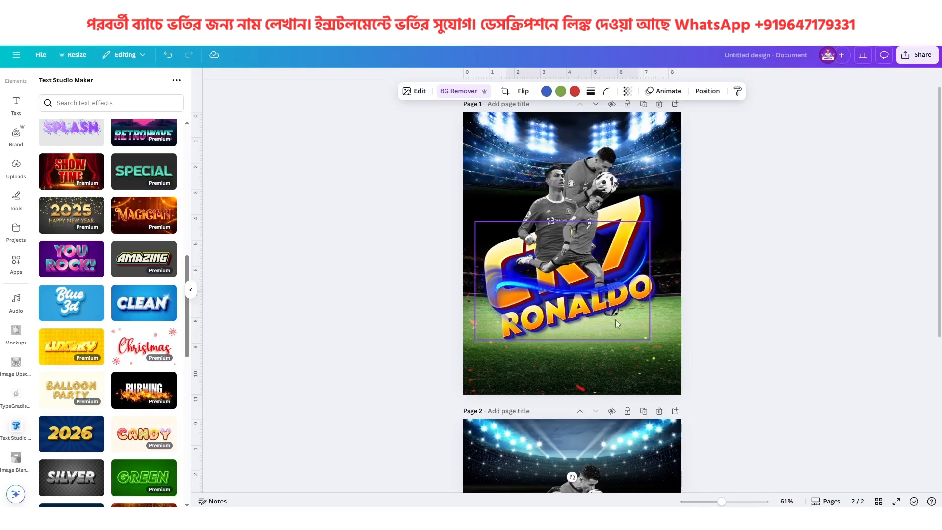
{"action": "scroll", "coordinate": [615, 320], "scroll_direction": "down", "scroll_amount": 5}
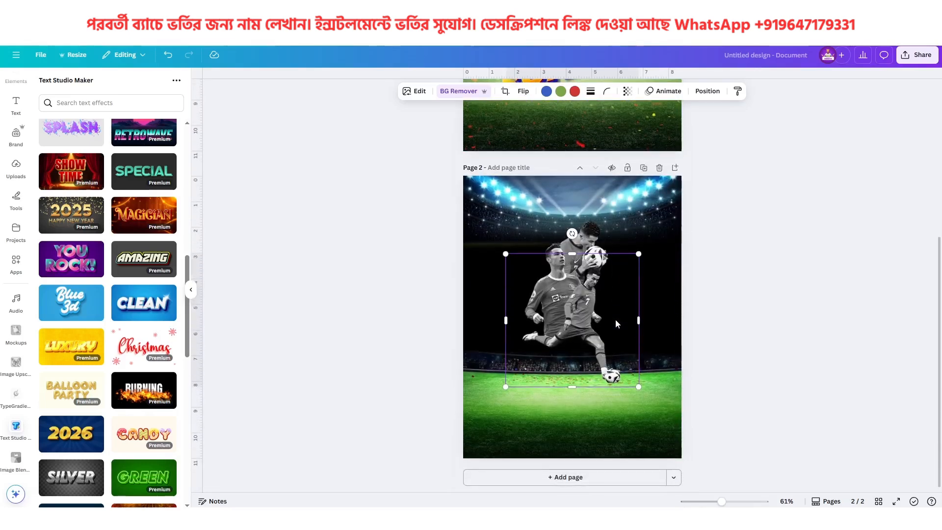
{"action": "left_click", "coordinate": [153, 303]}
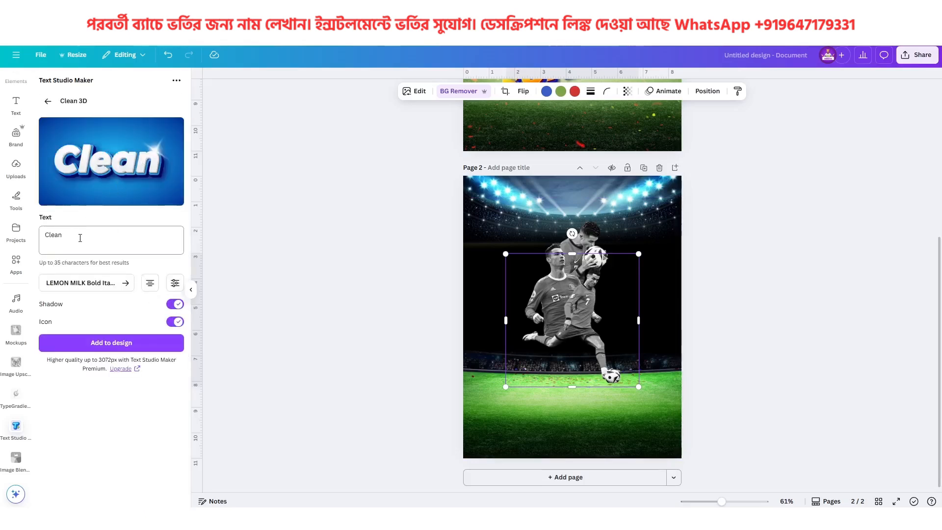
- Set the Clean 3D text to "RONALDO", add it to page 2 and place it where the stands meet the pitch
{"action": "double_click", "coordinate": [56, 236]}
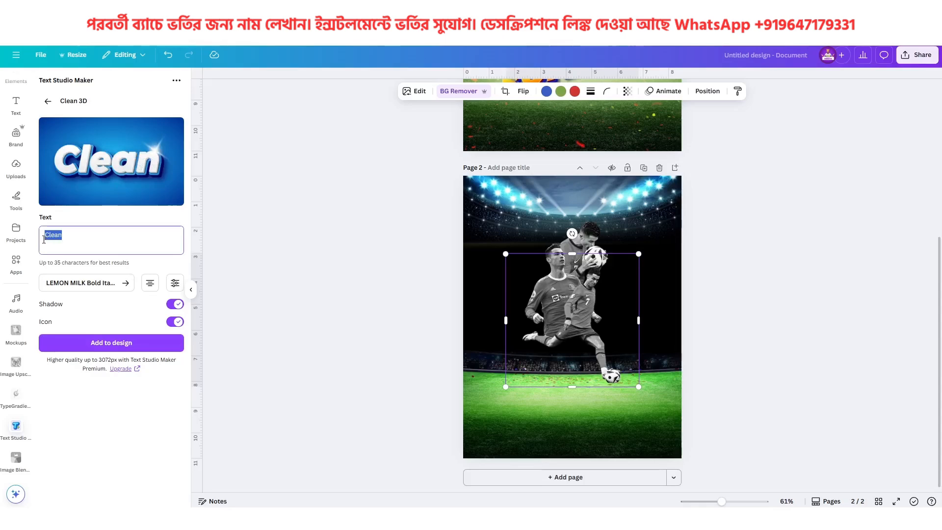
{"action": "type", "text": "RO"}
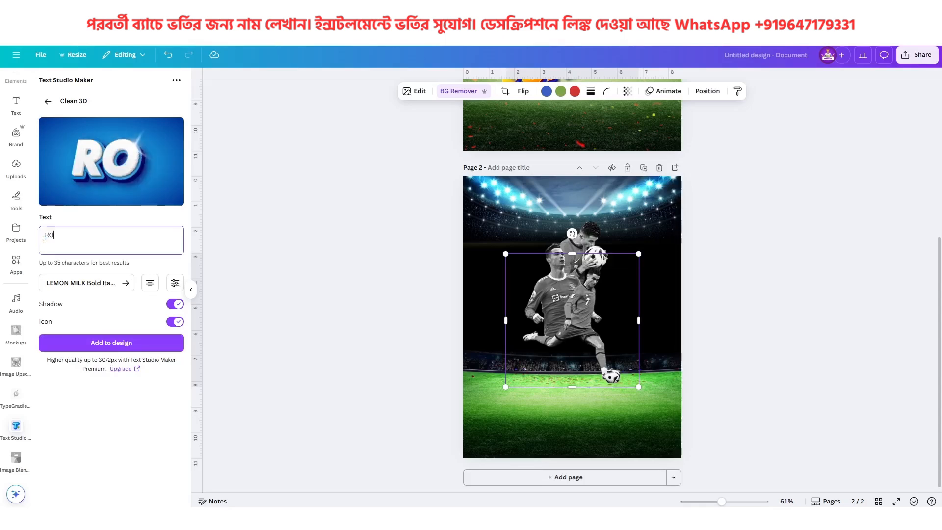
{"action": "type", "text": "NALDO"}
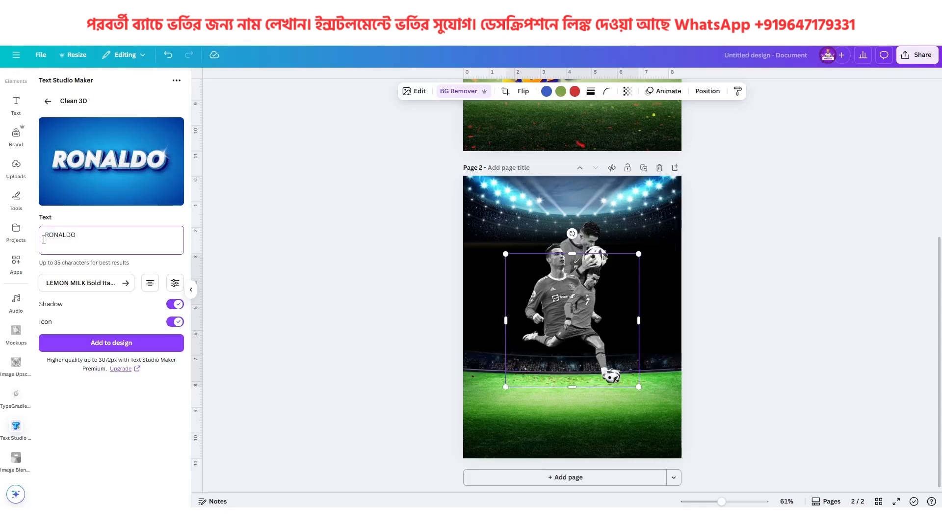
{"action": "left_click", "coordinate": [124, 342]}
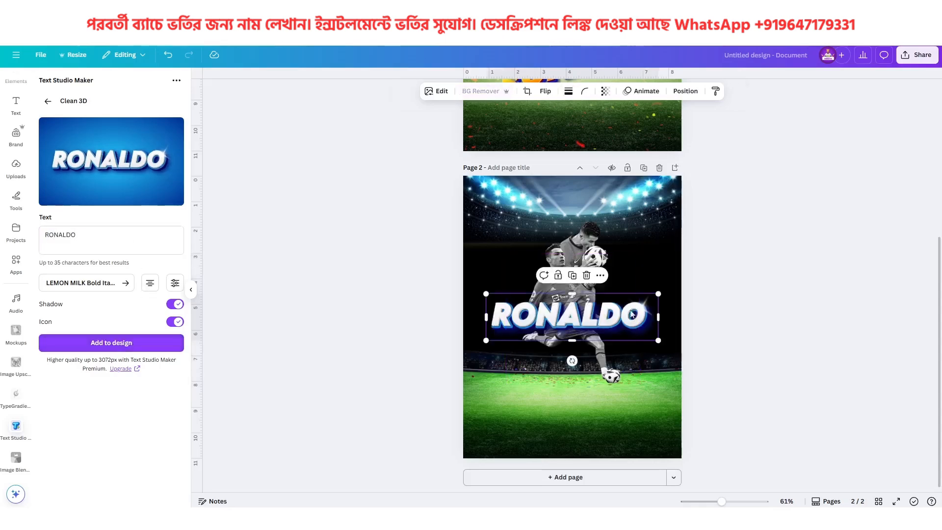
{"action": "left_click_drag", "start_coordinate": [574, 329], "coordinate": [573, 386]}
- Replace the Clean 3D effect's text with "CR7"
{"action": "left_click", "coordinate": [77, 235]}
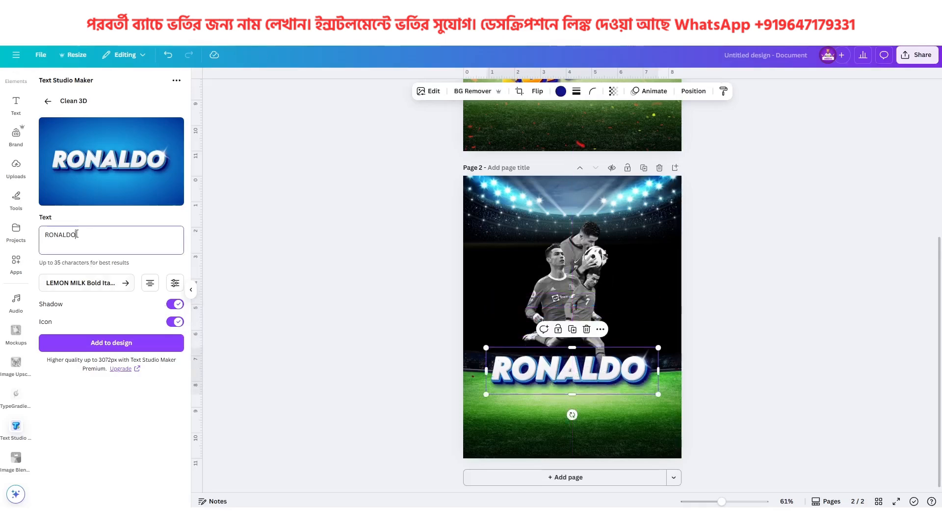
{"action": "left_click_drag", "start_coordinate": [78, 235], "coordinate": [27, 237]}
{"action": "type", "text": "CR"}
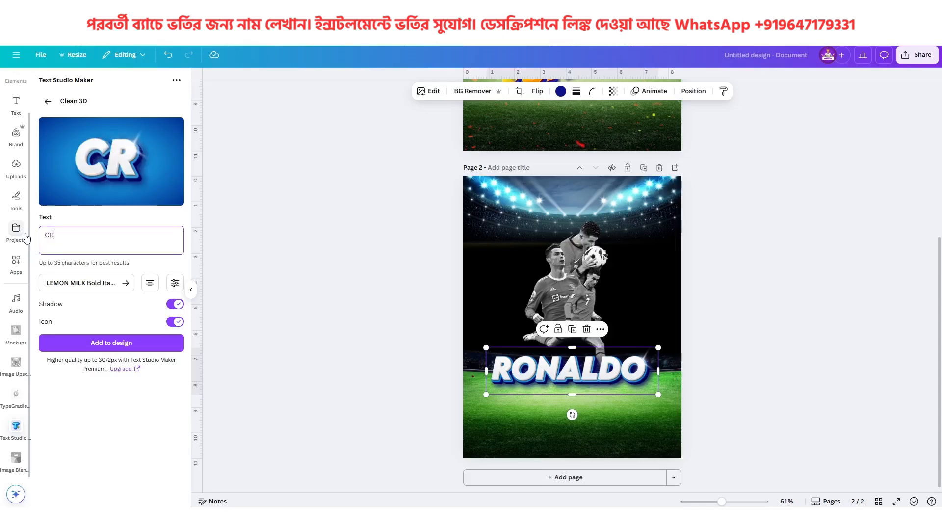
{"action": "type", "text": "7"}
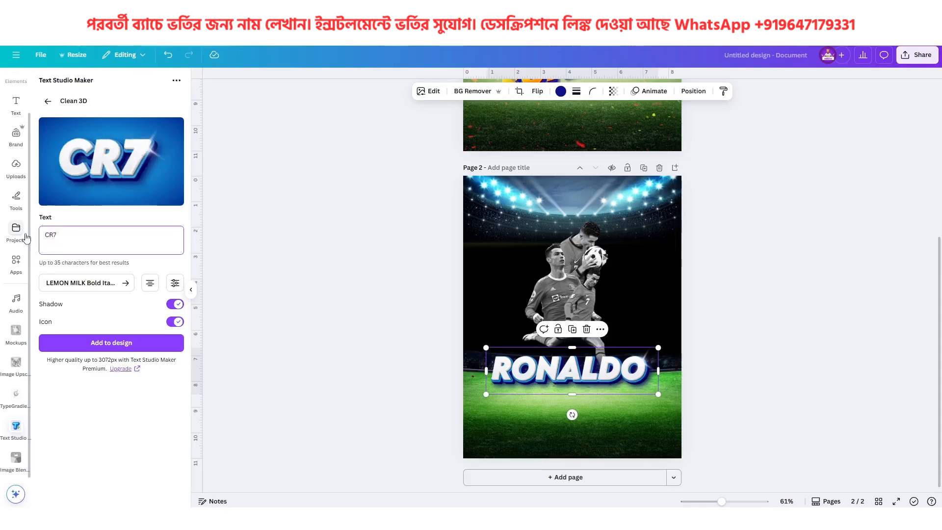
- Try the Megalopolis X Italic font on the CR7 lettering
{"action": "left_click", "coordinate": [106, 286]}
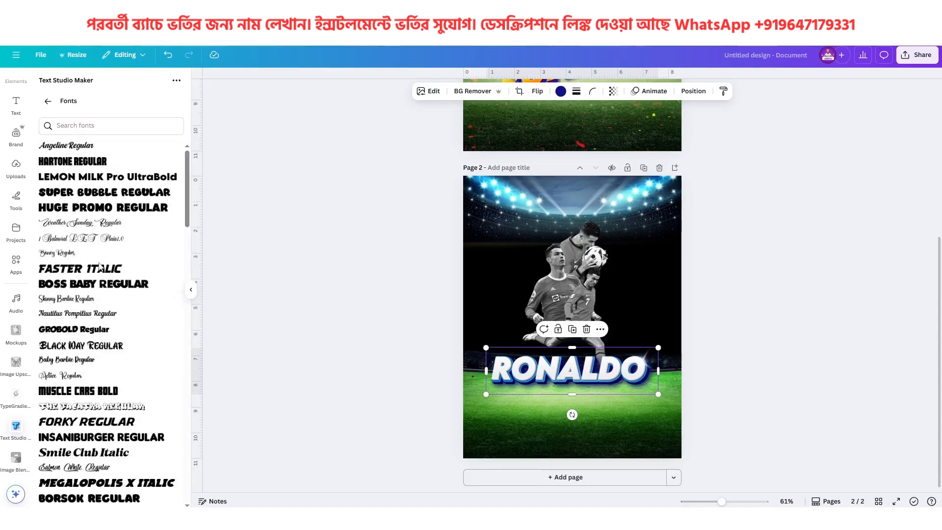
{"action": "scroll", "coordinate": [123, 336], "scroll_direction": "down", "scroll_amount": 2}
{"action": "scroll", "coordinate": [124, 335], "scroll_direction": "down", "scroll_amount": 2}
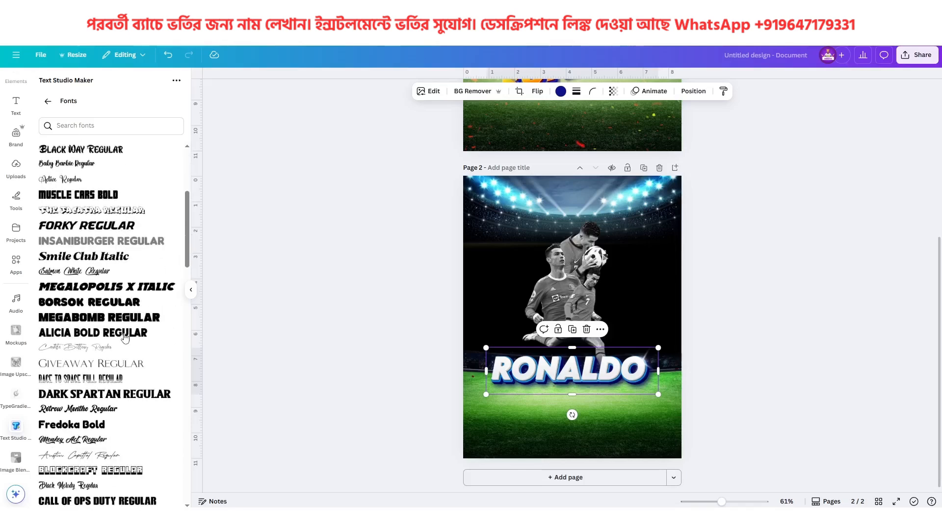
{"action": "left_click", "coordinate": [132, 288]}
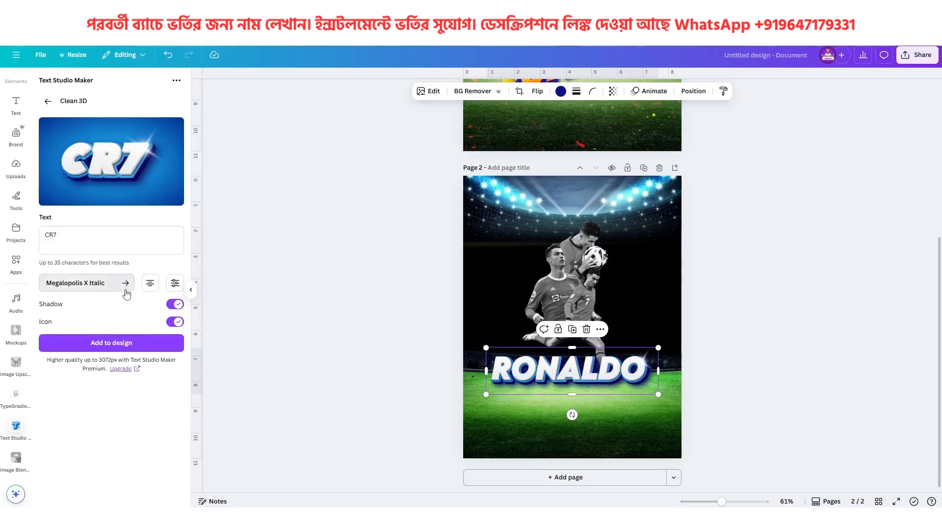
- Set the CR7 lettering's font to Borgsquad Regular and add it to page 2
{"action": "left_click", "coordinate": [126, 291]}
{"action": "scroll", "coordinate": [138, 411], "scroll_direction": "down", "scroll_amount": 6}
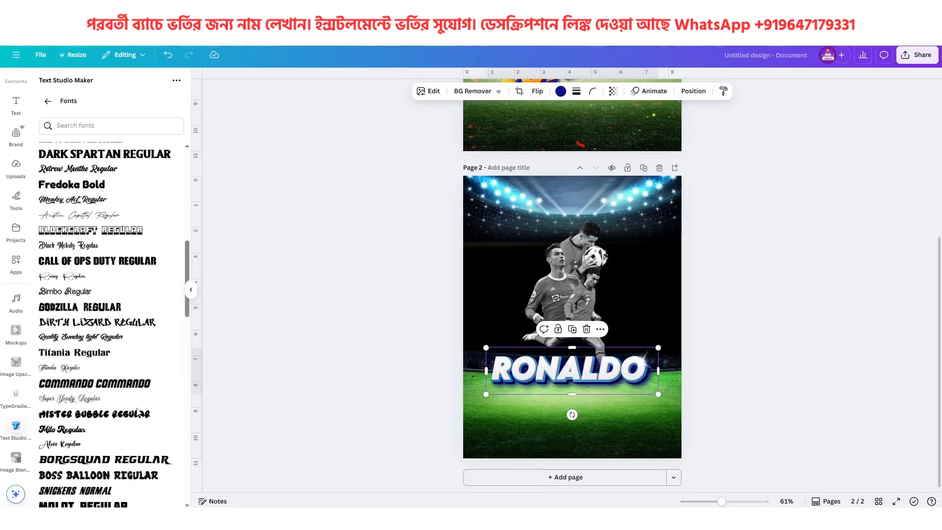
{"action": "scroll", "coordinate": [138, 411], "scroll_direction": "down", "scroll_amount": 2}
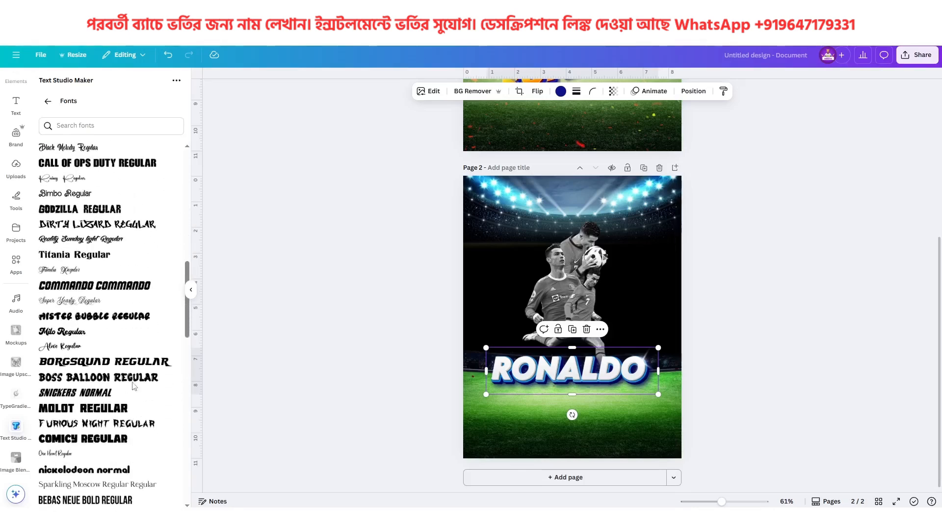
{"action": "left_click", "coordinate": [132, 363]}
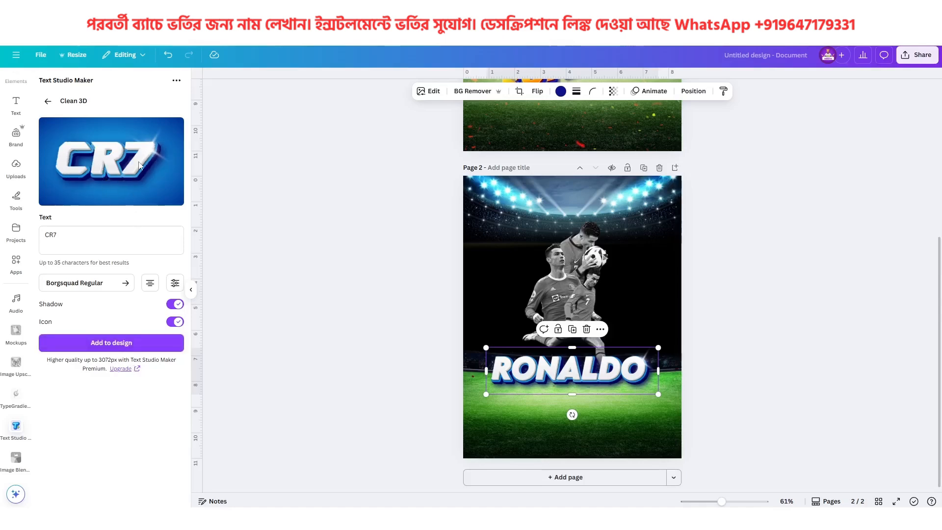
{"action": "left_click", "coordinate": [127, 345]}
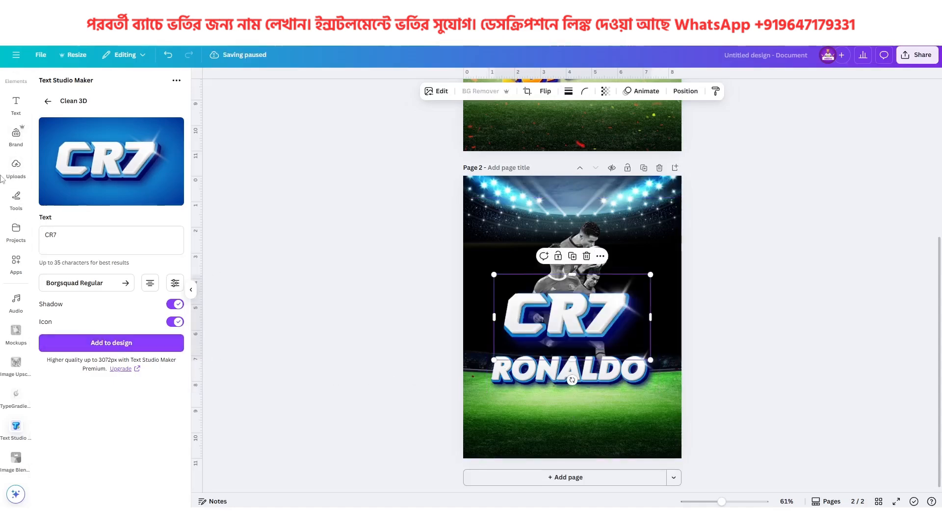
- Tilt the CR7 lettering about 23° counterclockwise, enlarge it to about 8.17 in wide and place it across the players above RONALDO
{"action": "scroll", "coordinate": [14, 174], "scroll_direction": "up", "scroll_amount": 2}
{"action": "left_click", "coordinate": [15, 118]}
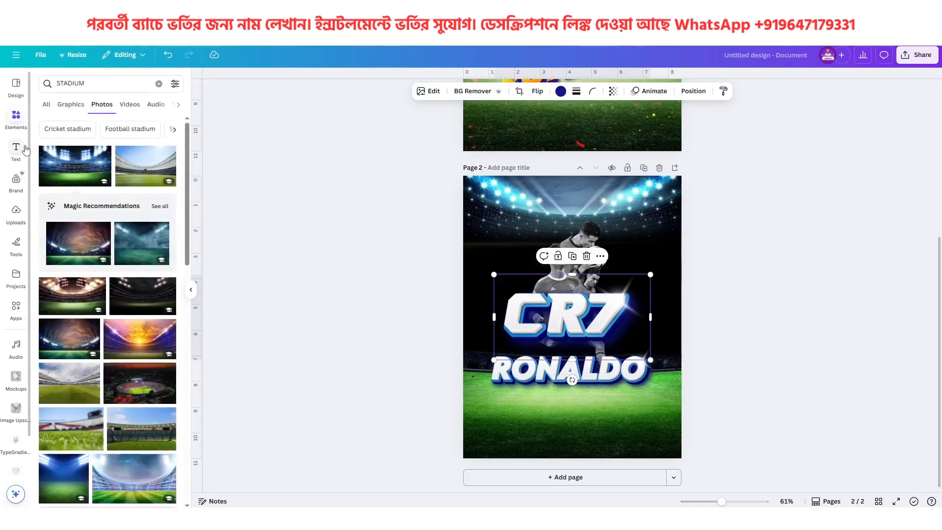
{"action": "scroll", "coordinate": [626, 378], "scroll_direction": "up", "scroll_amount": 4}
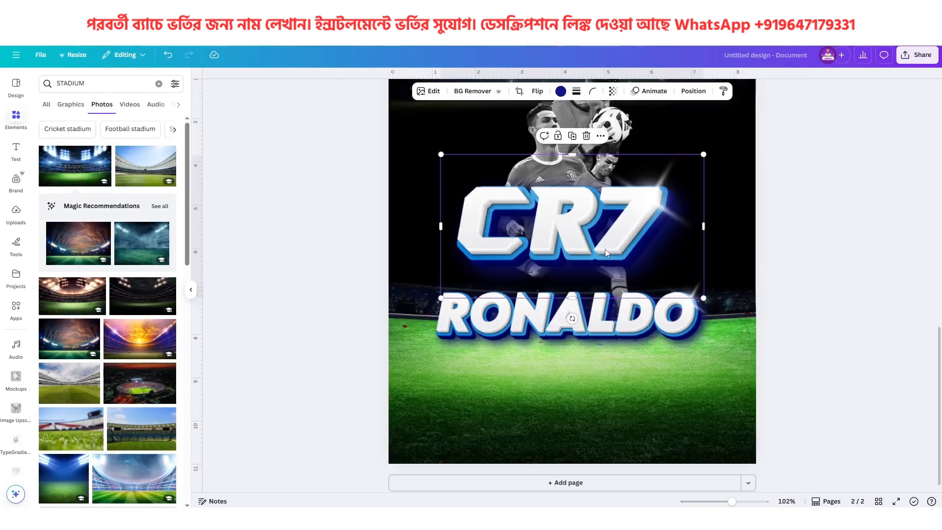
{"action": "mouse_move", "coordinate": [607, 252]}
{"action": "left_mouse_down"}
{"action": "mouse_move", "coordinate": [618, 273]}
{"action": "mouse_move", "coordinate": [610, 269]}
{"action": "left_mouse_up"}
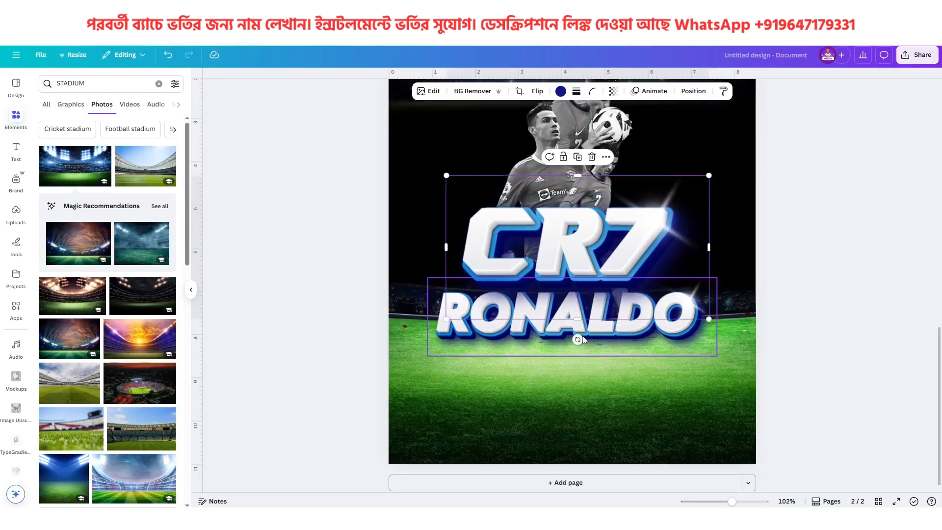
{"action": "left_click_drag", "start_coordinate": [579, 339], "coordinate": [617, 343]}
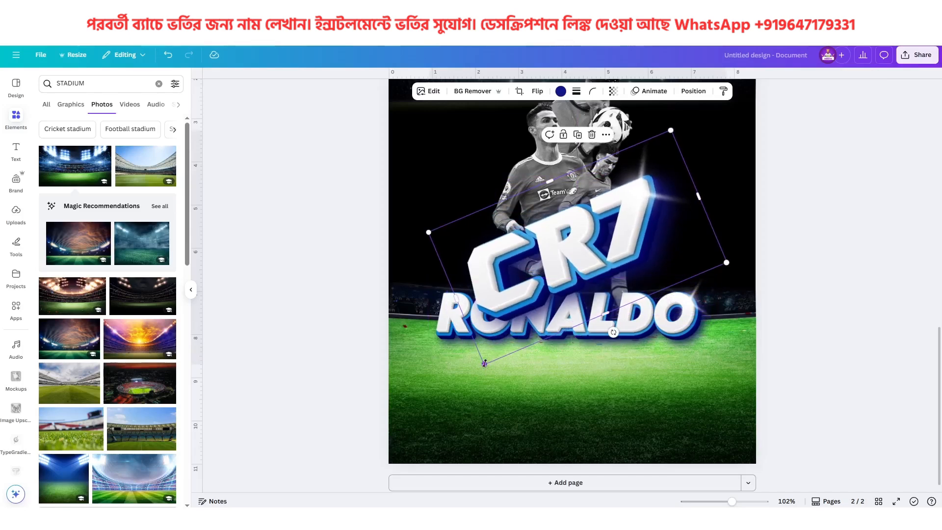
{"action": "left_click_drag", "start_coordinate": [484, 363], "coordinate": [452, 400]}
{"action": "left_click_drag", "start_coordinate": [532, 298], "coordinate": [540, 268]}
- Send the CR7 lettering to the back, behind the player cutouts and RONALDO, and bring it one level forward
{"action": "left_click", "coordinate": [693, 91]}
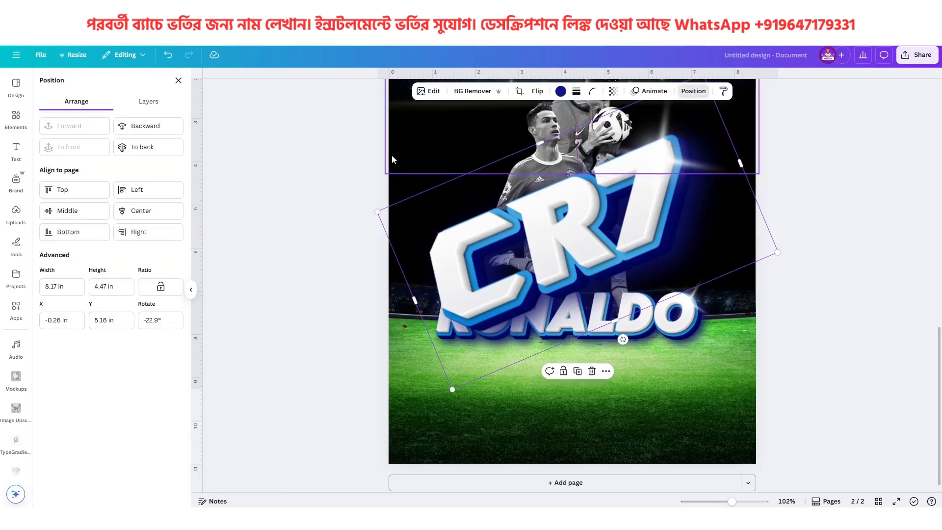
{"action": "left_click", "coordinate": [143, 148]}
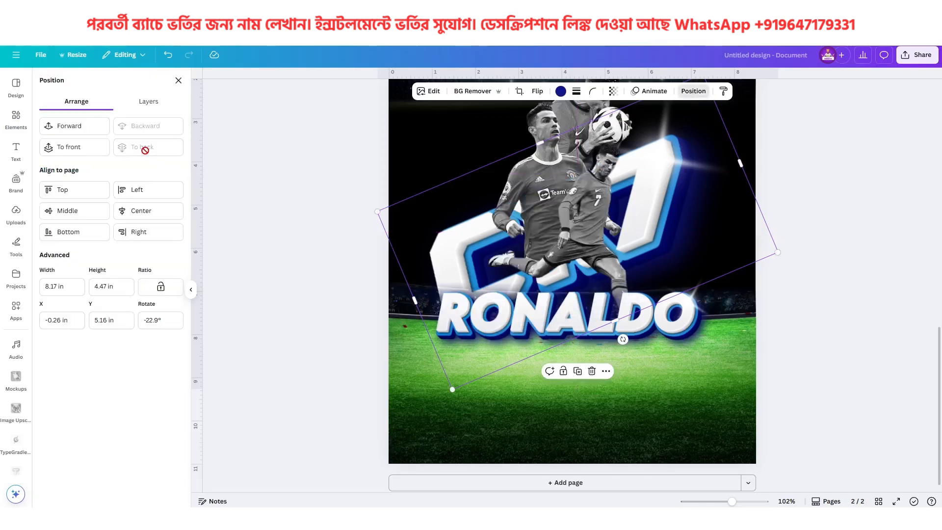
{"action": "left_click", "coordinate": [87, 131]}
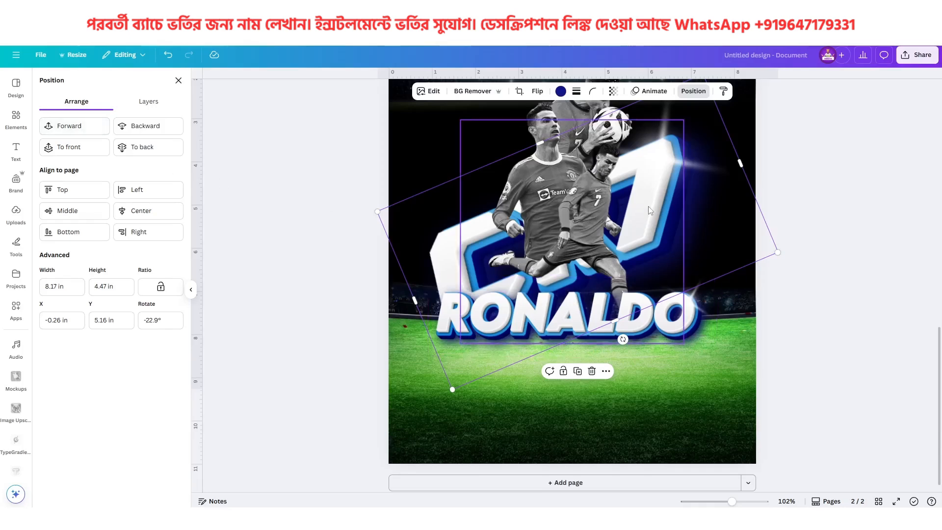
- Tilt the RONALDO lettering about 22.4° counterclockwise and place it directly beneath CR7, checking it against the page 1 poster
{"action": "left_click", "coordinate": [665, 324]}
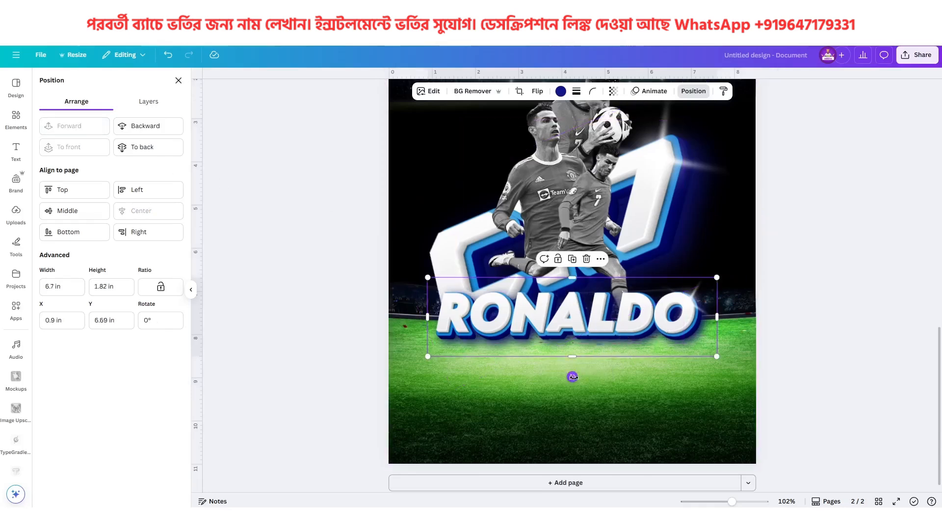
{"action": "left_click_drag", "start_coordinate": [573, 377], "coordinate": [597, 378]}
{"action": "left_click_drag", "start_coordinate": [591, 324], "coordinate": [600, 318]}
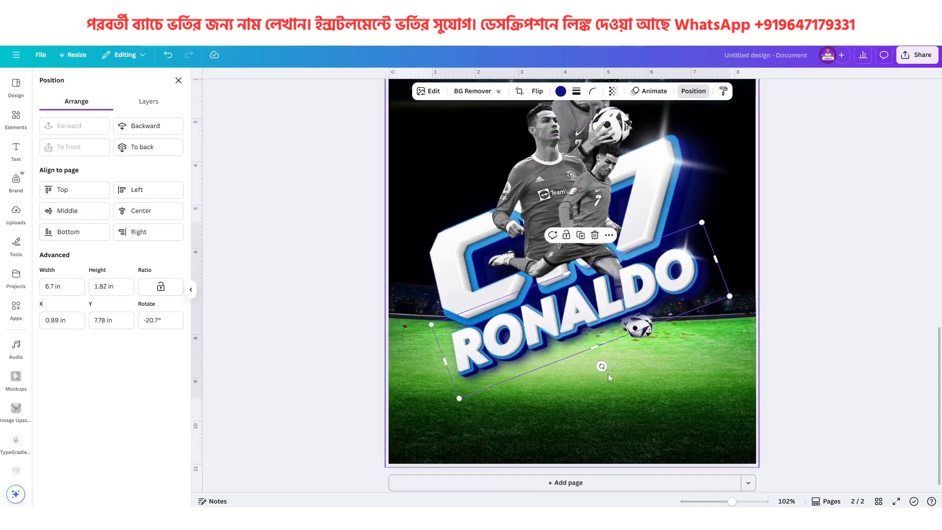
{"action": "left_click_drag", "start_coordinate": [602, 366], "coordinate": [608, 368]}
{"action": "left_click_drag", "start_coordinate": [558, 319], "coordinate": [564, 315]}
{"action": "scroll", "coordinate": [549, 408], "scroll_direction": "up", "scroll_amount": 8}
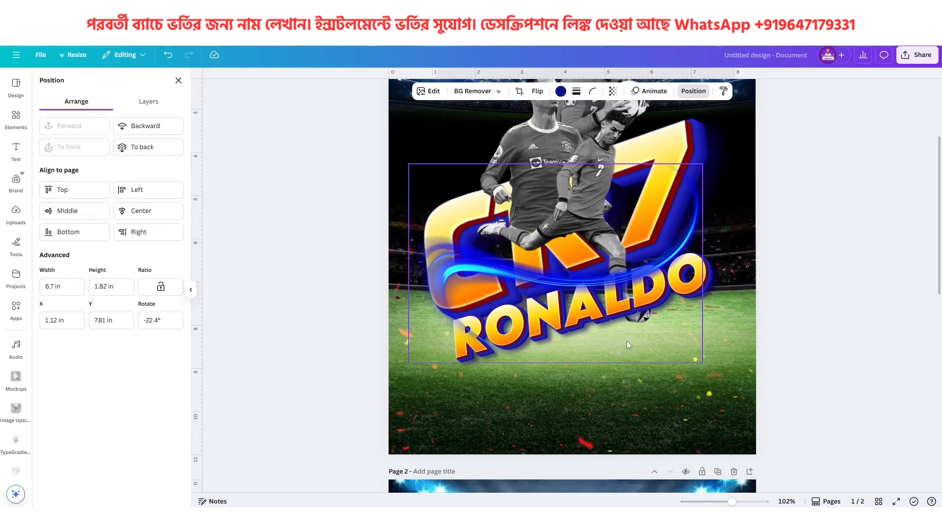
{"action": "scroll", "coordinate": [615, 344], "scroll_direction": "down", "scroll_amount": 8}
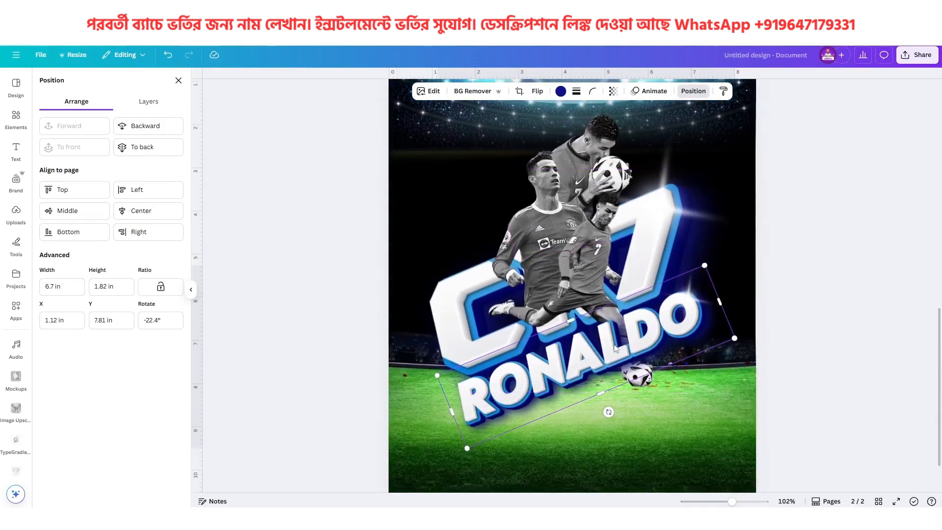
{"action": "scroll", "coordinate": [615, 348], "scroll_direction": "down", "scroll_amount": 3}
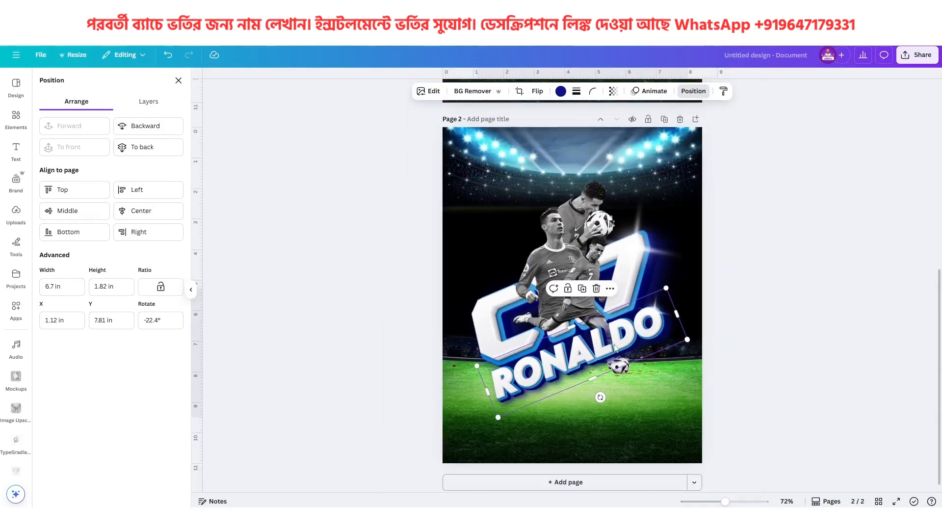
- Search the graphics for "SPEED LIGHT WAVE" and add the curved blue light streak to page 2
{"action": "left_click", "coordinate": [26, 129]}
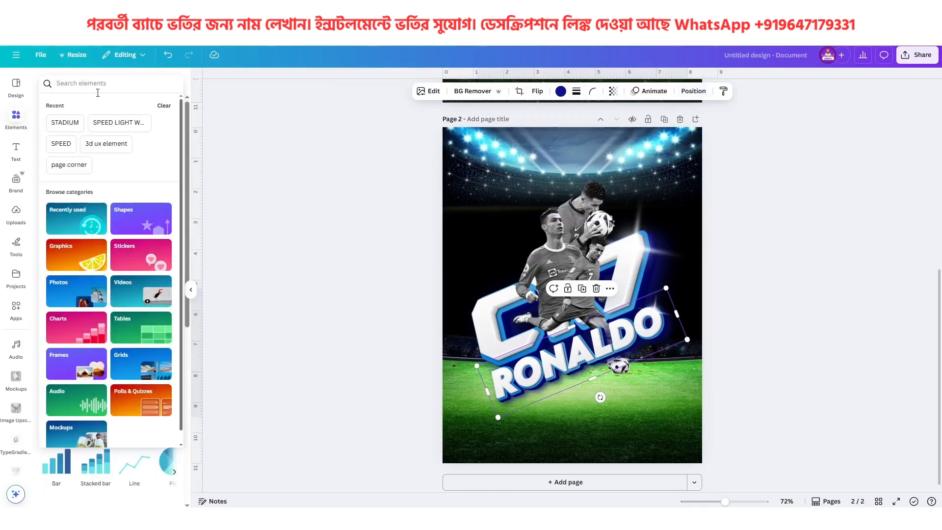
{"action": "left_click", "coordinate": [119, 123]}
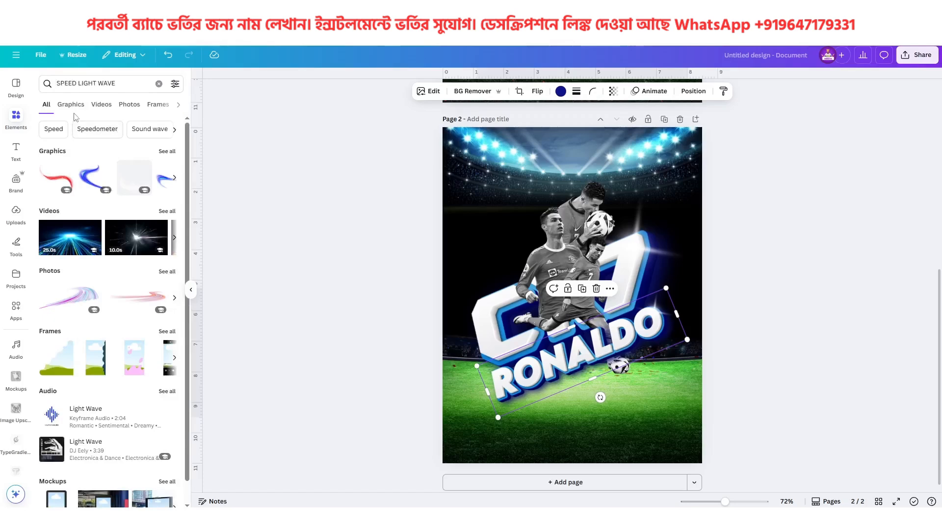
{"action": "left_click", "coordinate": [70, 104]}
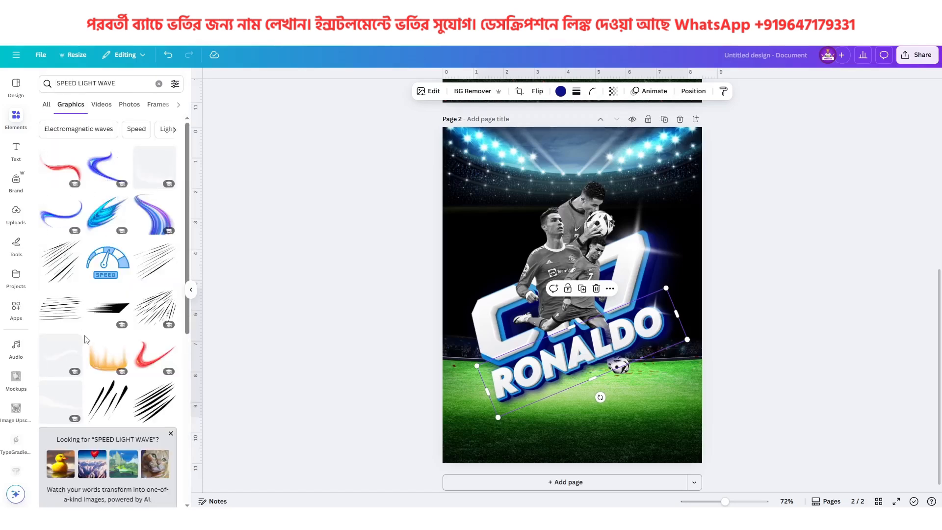
{"action": "scroll", "coordinate": [86, 339], "scroll_direction": "down", "scroll_amount": 5}
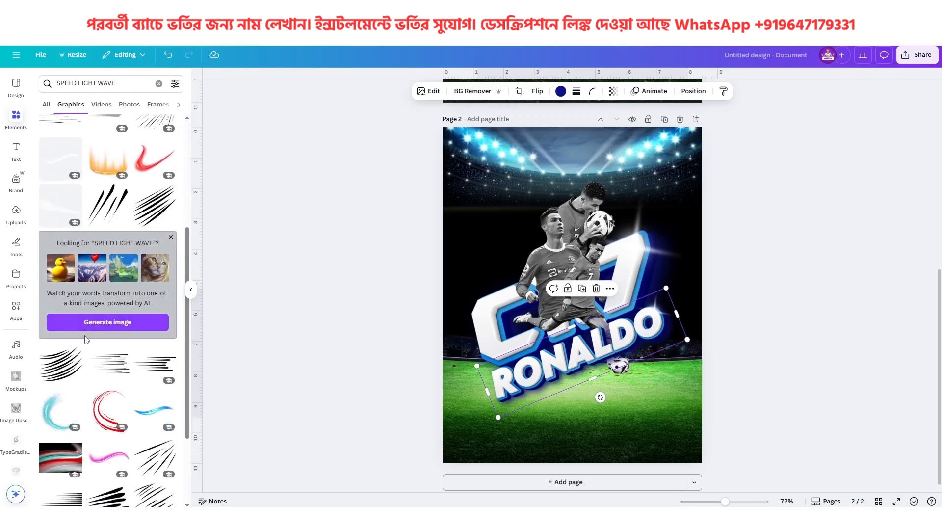
{"action": "scroll", "coordinate": [86, 339], "scroll_direction": "down", "scroll_amount": 1}
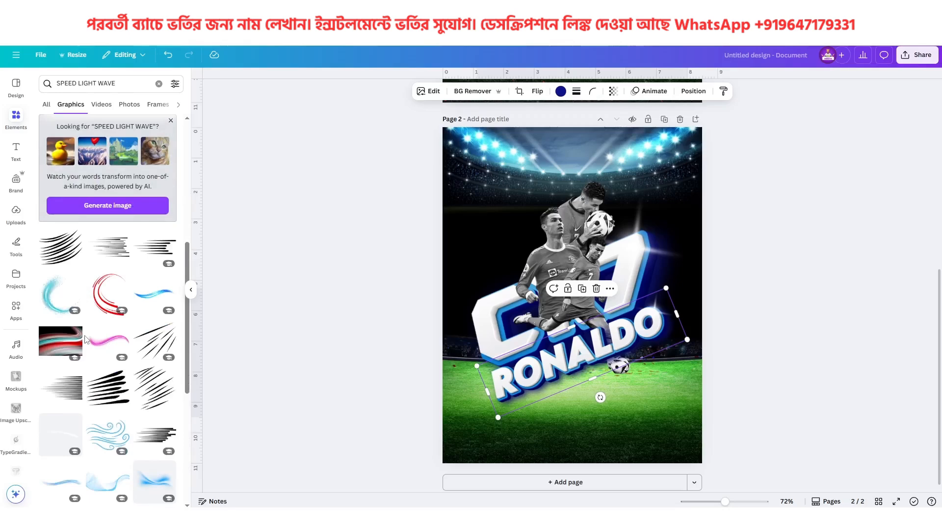
{"action": "scroll", "coordinate": [86, 339], "scroll_direction": "down", "scroll_amount": 5}
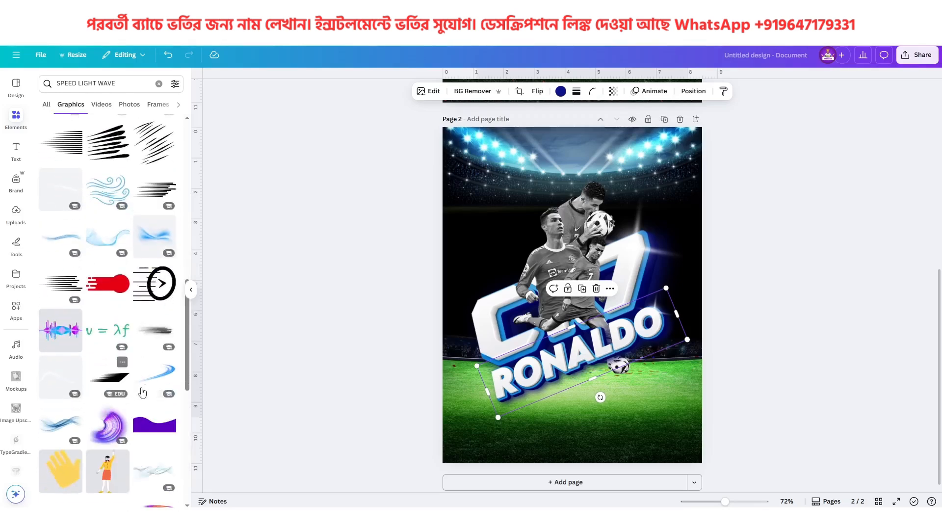
{"action": "left_click", "coordinate": [157, 382]}
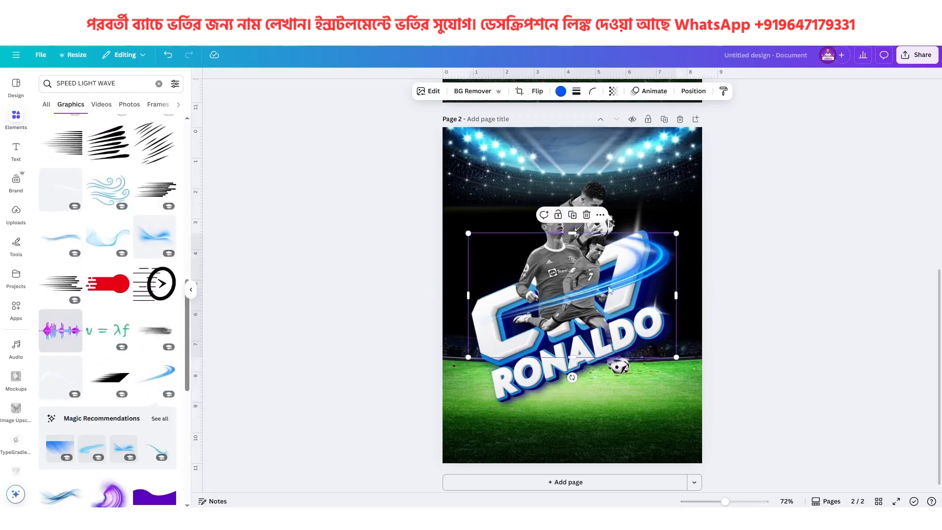
- Position the blue light streak between CR7 and RONALDO and rotate it slightly counterclockwise to follow the tilted lettering
{"action": "left_click_drag", "start_coordinate": [610, 286], "coordinate": [596, 328]}
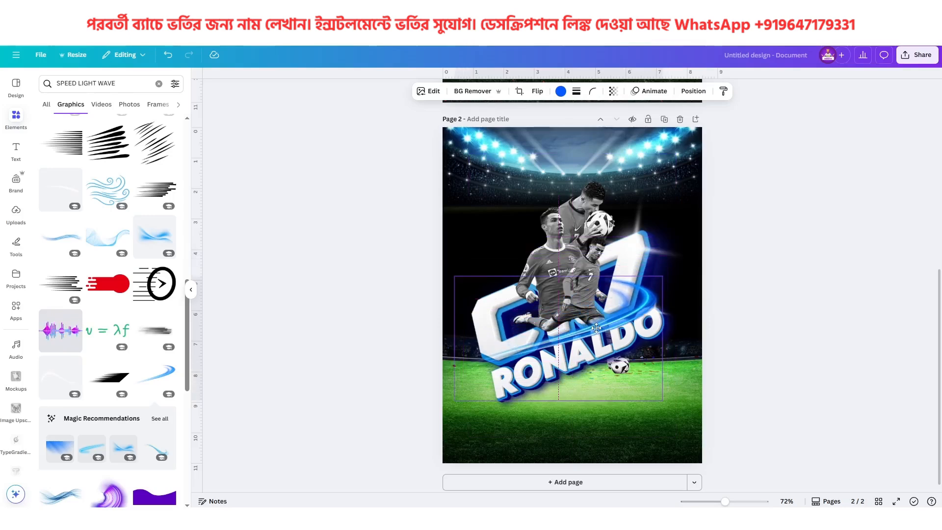
{"action": "left_click_drag", "start_coordinate": [558, 420], "coordinate": [572, 415]}
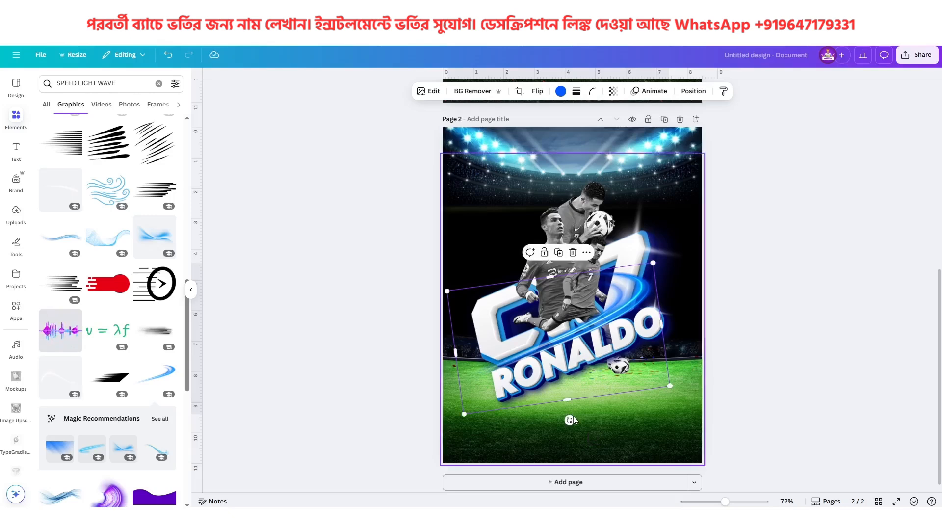
{"action": "left_click", "coordinate": [631, 339]}
- Compare page 2 with the reference poster on page 1 and preview page 2 full screen
{"action": "scroll", "coordinate": [632, 341], "scroll_direction": "up", "scroll_amount": 1}
{"action": "scroll", "coordinate": [631, 338], "scroll_direction": "up", "scroll_amount": 7}
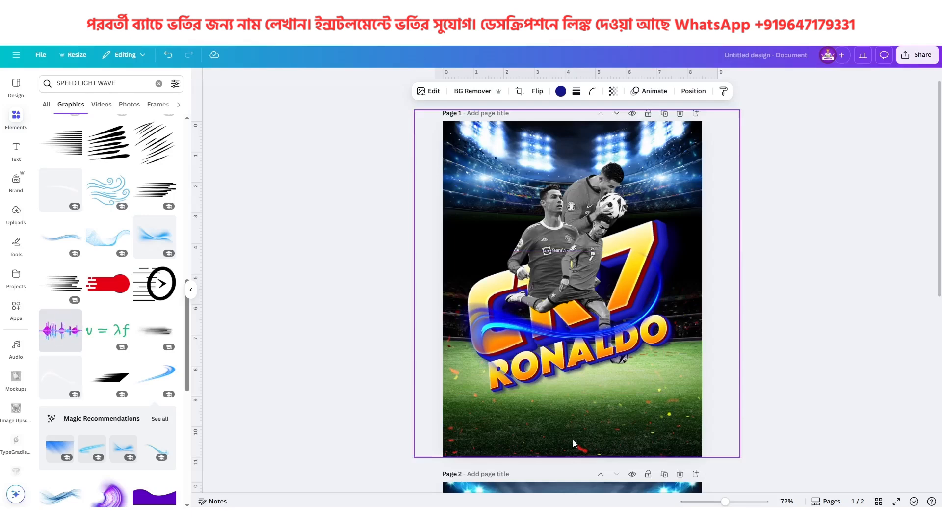
{"action": "scroll", "coordinate": [572, 438], "scroll_direction": "down", "scroll_amount": 7}
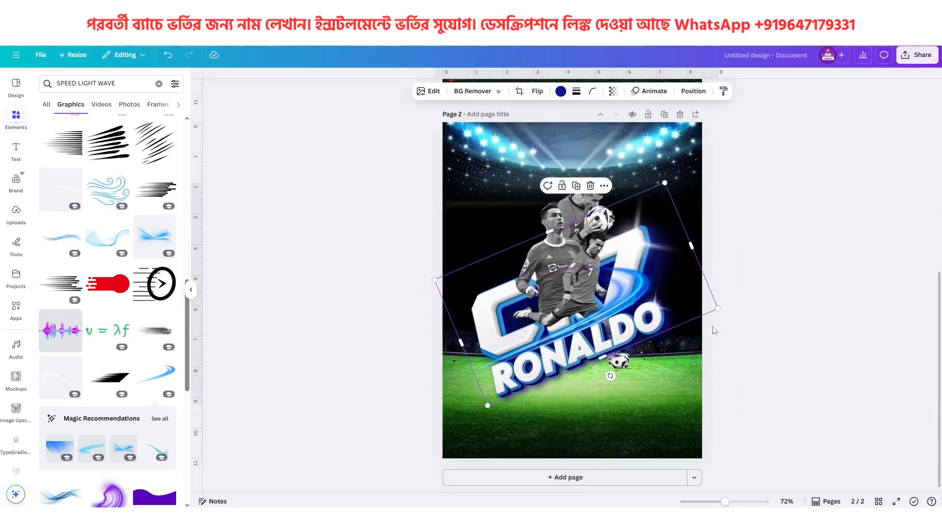
{"action": "left_click", "coordinate": [750, 305]}
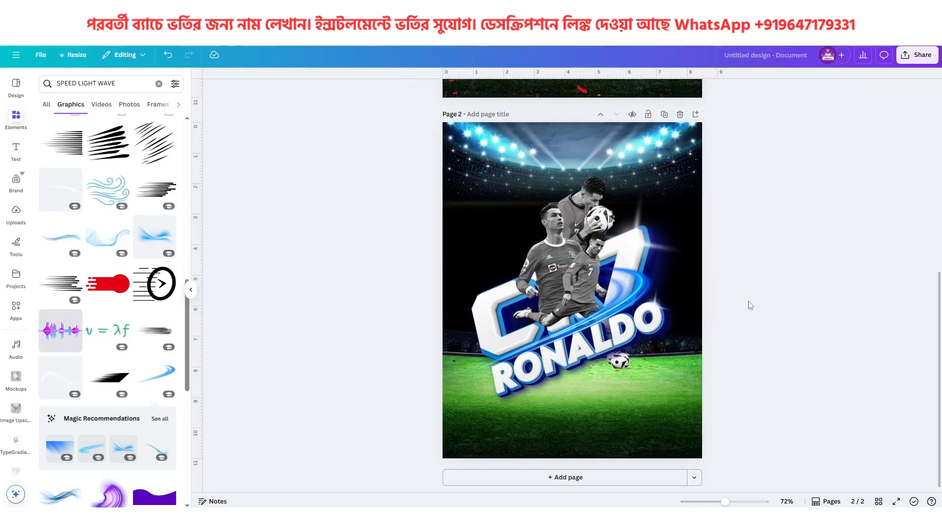
{"action": "left_click", "coordinate": [896, 501]}
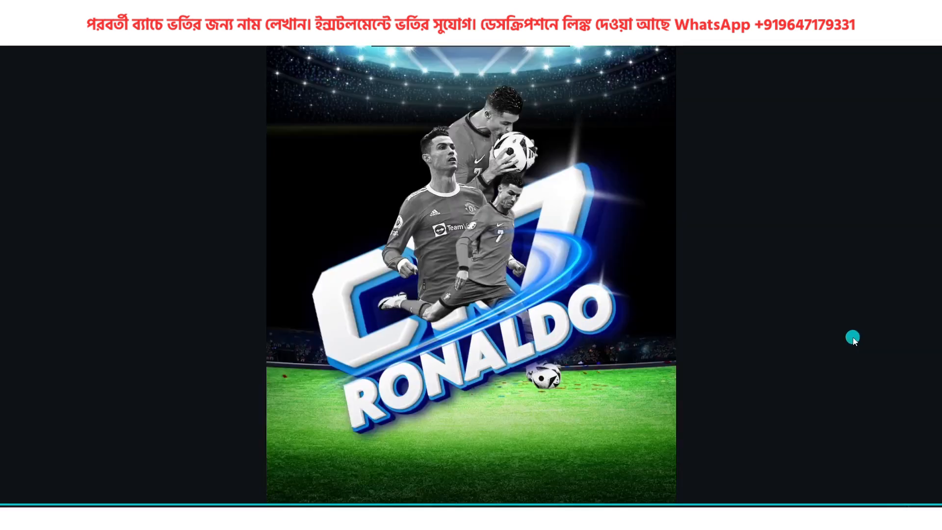